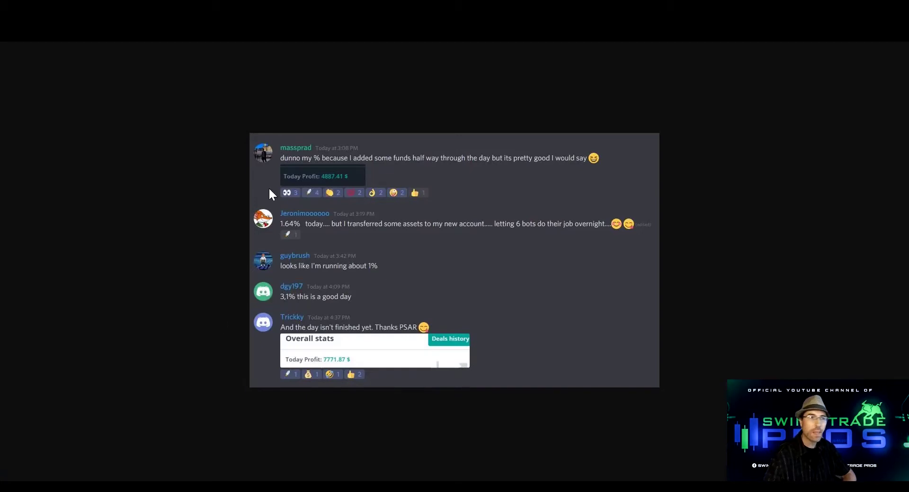
Close the enlarged screenshot of members' profit posts to get back to the psar channel
{"action": "left_click", "coordinate": [273, 57]}
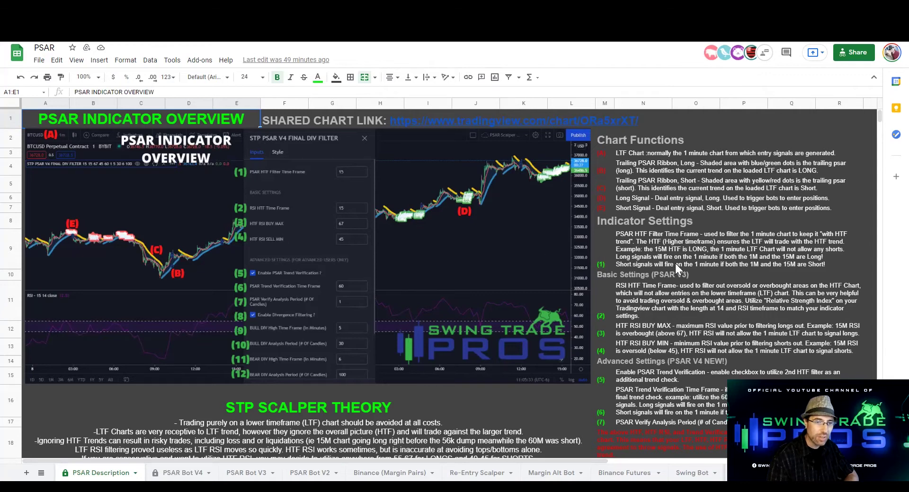
Read through the PSAR Description sheet's indicator settings and scalper notes, then return to the top
{"action": "scroll", "coordinate": [675, 264], "scroll_direction": "down", "scroll_amount": 3}
{"action": "scroll", "coordinate": [638, 250], "scroll_direction": "up", "scroll_amount": 2}
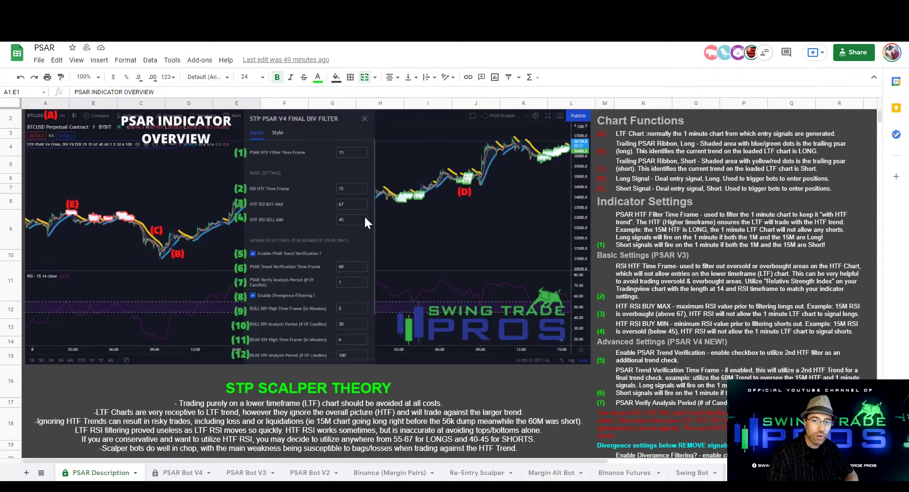
{"action": "scroll", "coordinate": [349, 226], "scroll_direction": "down", "scroll_amount": 2}
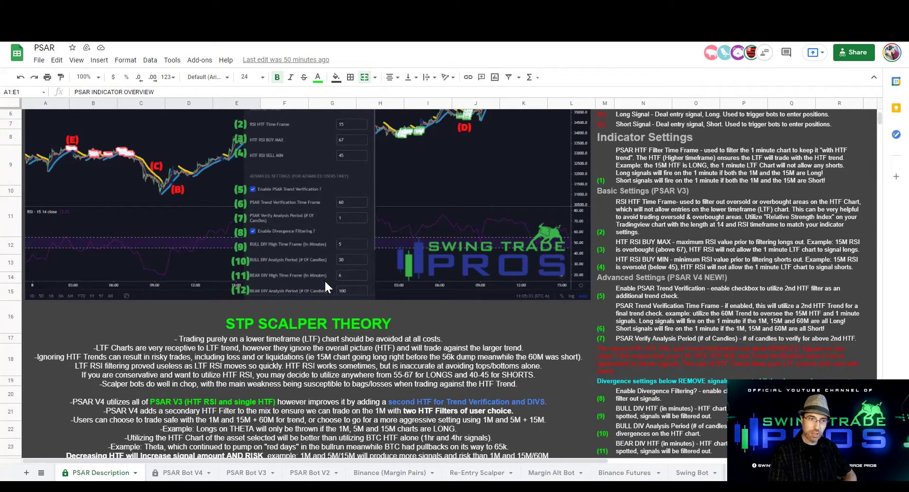
{"action": "scroll", "coordinate": [296, 334], "scroll_direction": "down", "scroll_amount": 4}
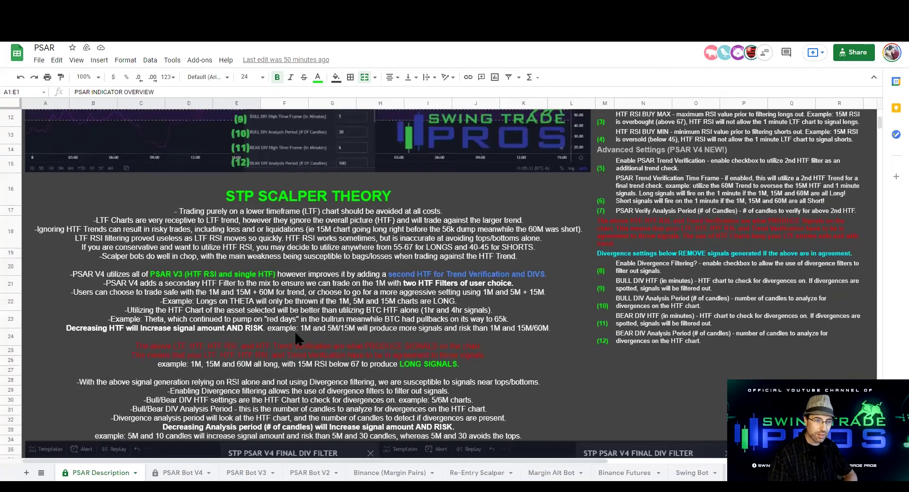
{"action": "scroll", "coordinate": [351, 375], "scroll_direction": "down", "scroll_amount": 8}
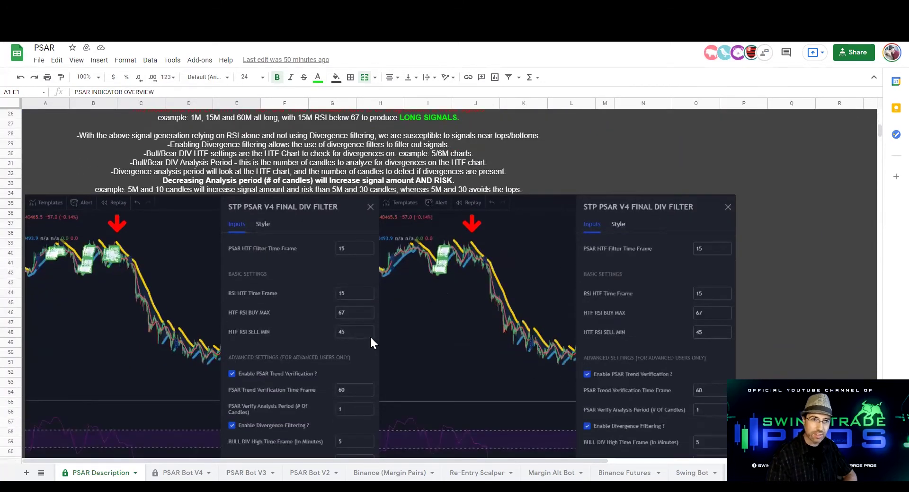
{"action": "scroll", "coordinate": [463, 287], "scroll_direction": "up", "scroll_amount": 10}
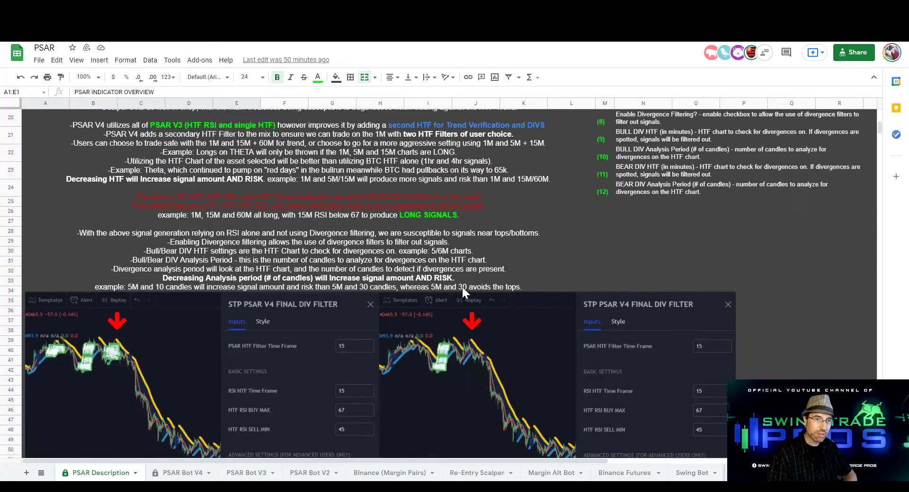
{"action": "scroll", "coordinate": [462, 294], "scroll_direction": "up", "scroll_amount": 3}
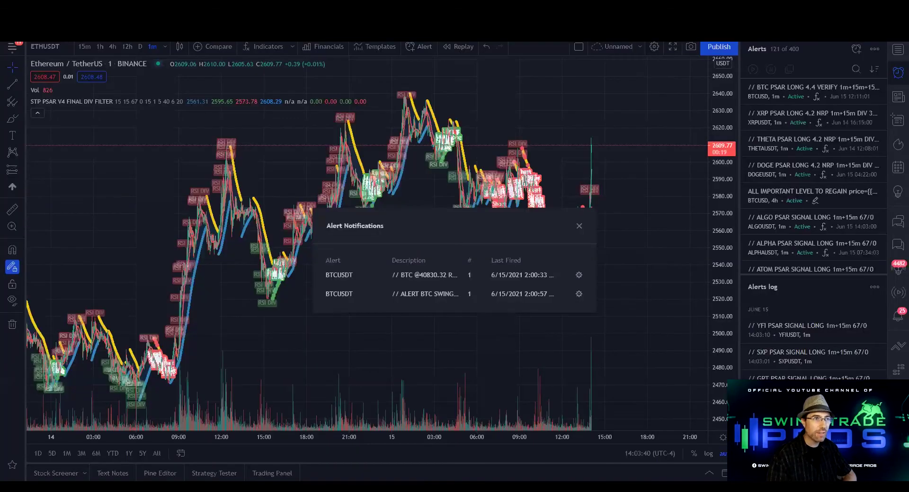
Create a new blank chart layout and save it under the name 'PSAR V4'
{"action": "left_click", "coordinate": [640, 47]}
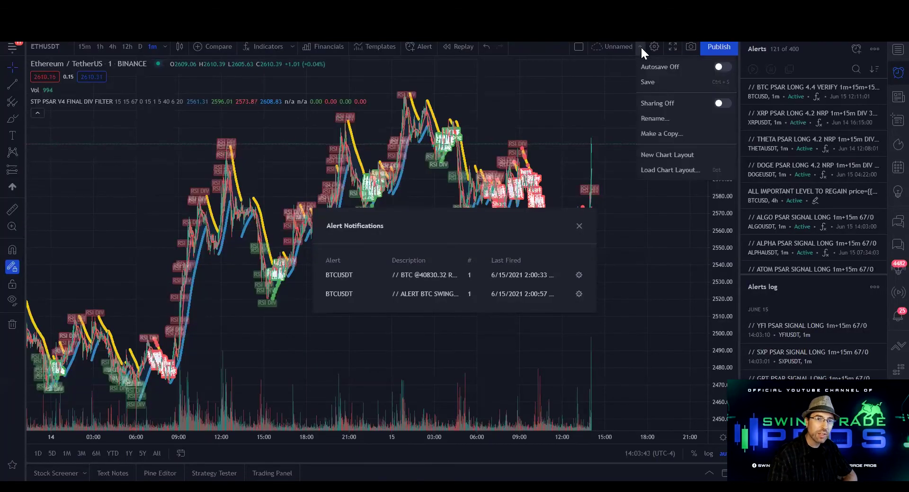
{"action": "left_click", "coordinate": [665, 154]}
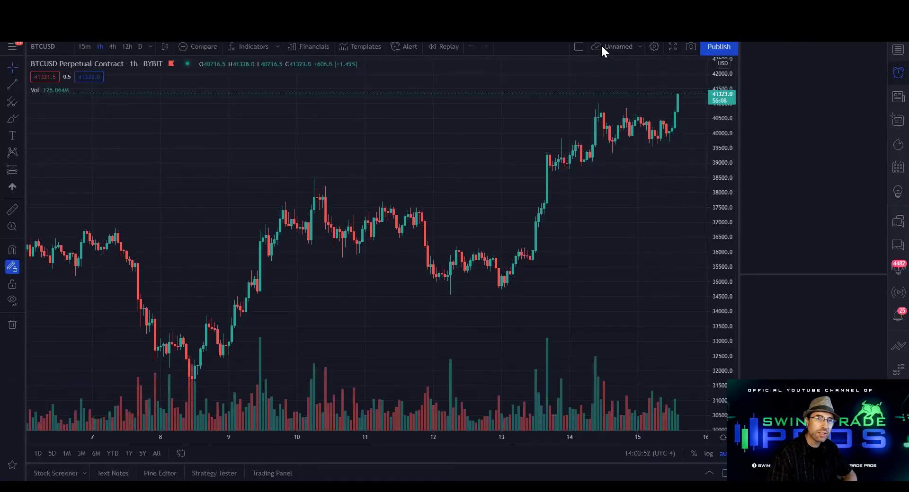
{"action": "left_click", "coordinate": [641, 44]}
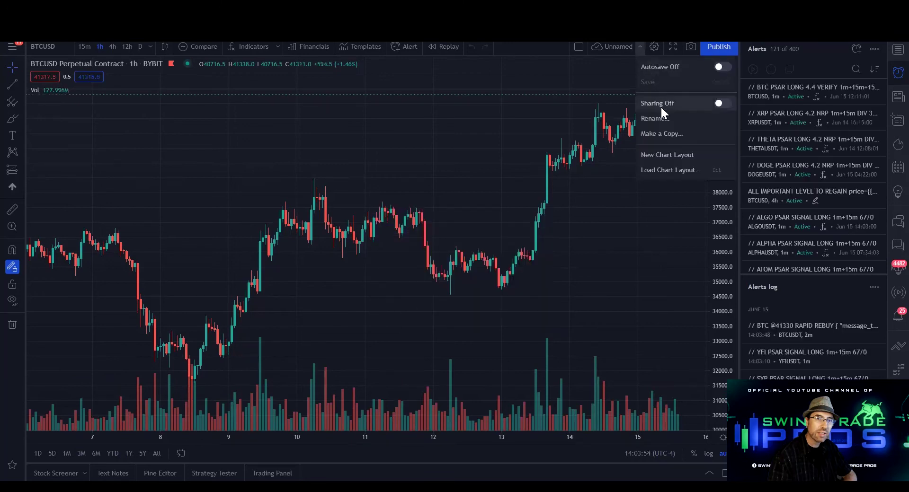
{"action": "left_click", "coordinate": [664, 121]}
{"action": "type", "text": "PSAR V4"}
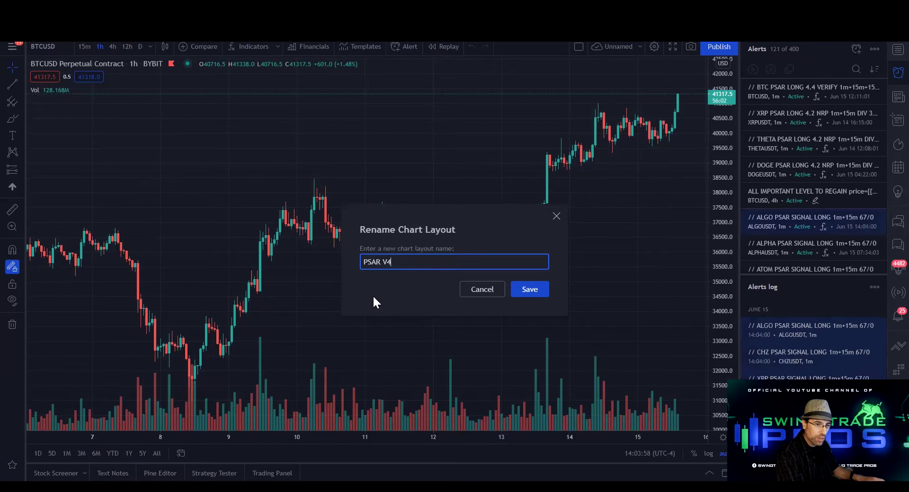
{"action": "left_click", "coordinate": [525, 290]}
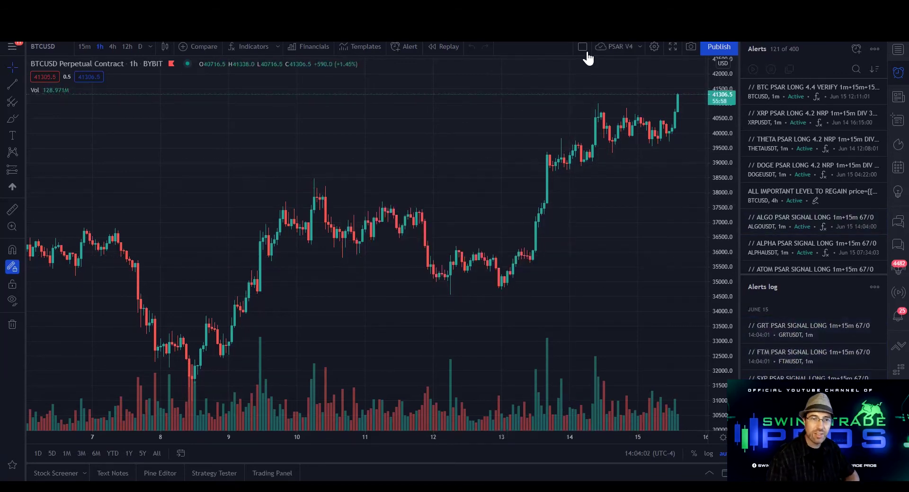
Add the invite-only STP PSAR V4 FINAL DIV FILTER and STP Signals indicators, hiding STP Signals
{"action": "left_click", "coordinate": [251, 47]}
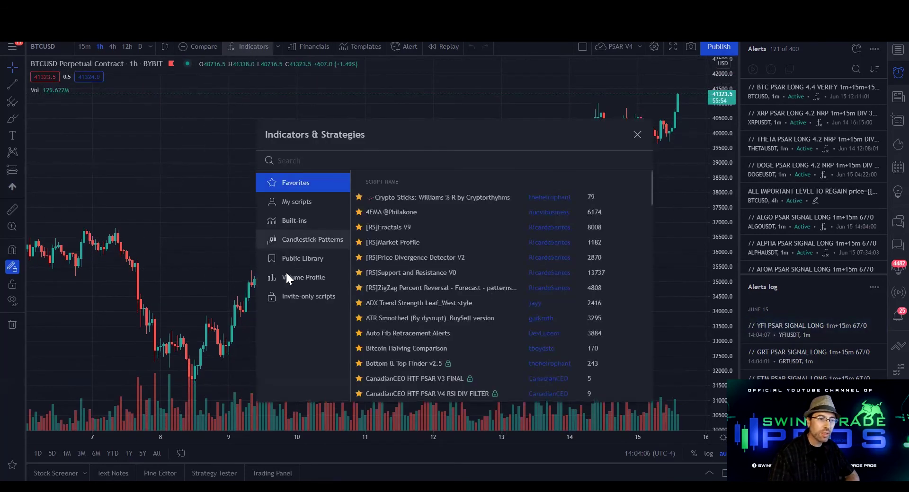
{"action": "left_click", "coordinate": [312, 298]}
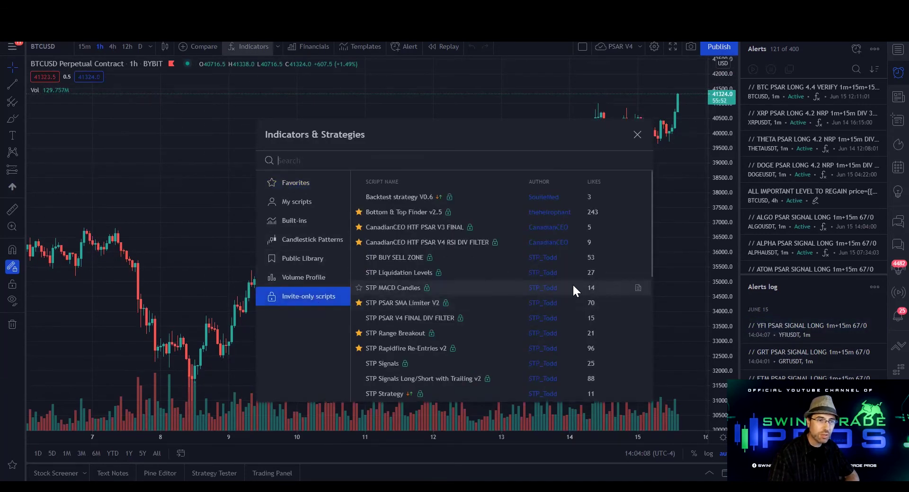
{"action": "scroll", "coordinate": [555, 297], "scroll_direction": "down", "scroll_amount": 1}
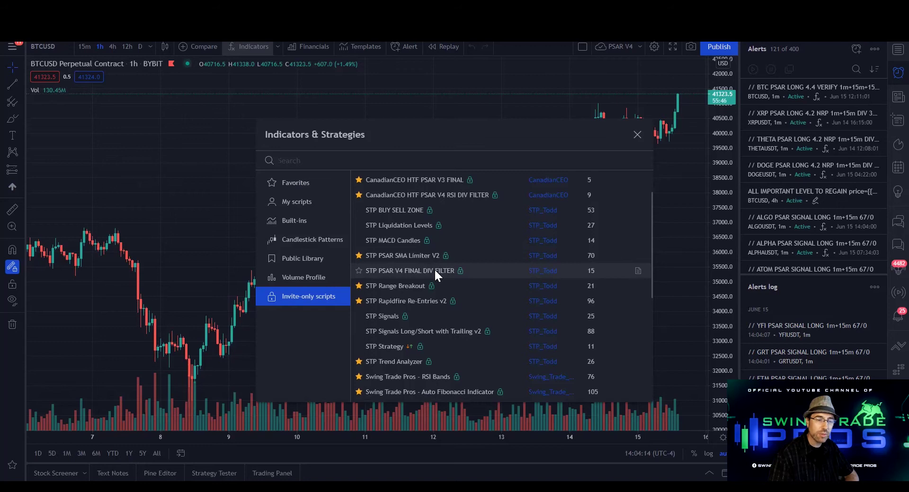
{"action": "left_click", "coordinate": [434, 269]}
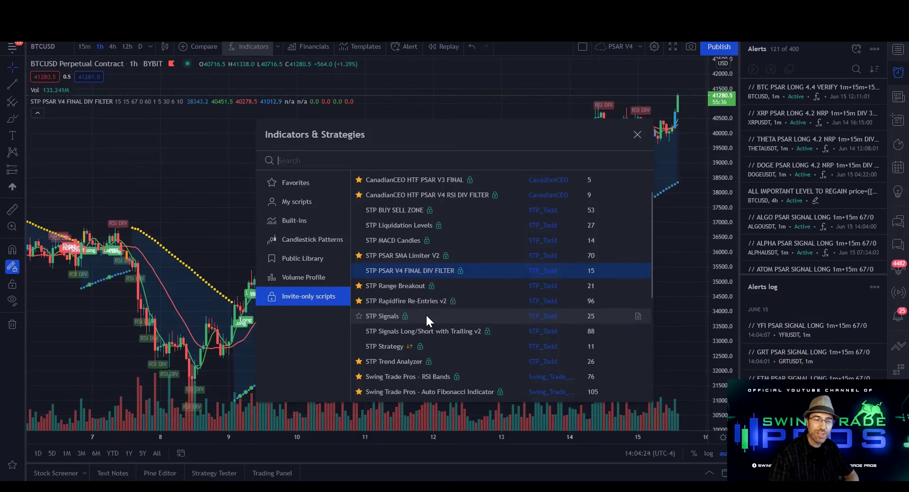
{"action": "left_click", "coordinate": [425, 314]}
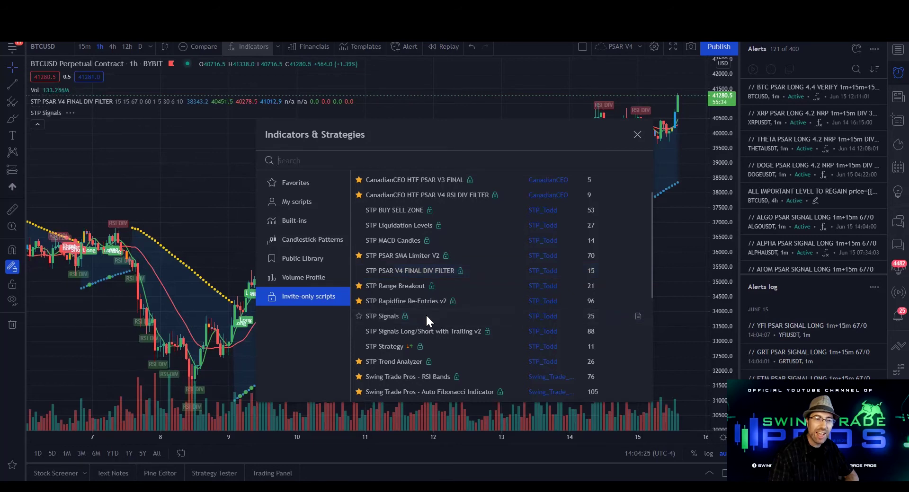
{"action": "left_click", "coordinate": [640, 133]}
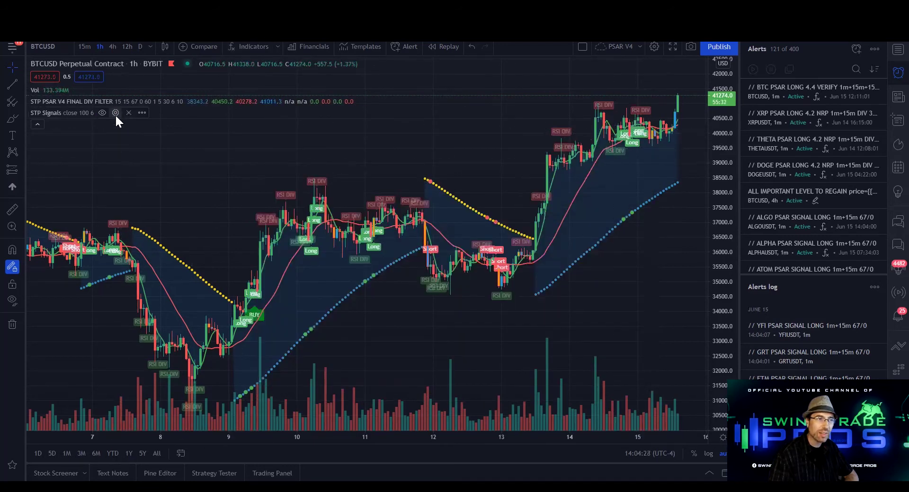
{"action": "left_click", "coordinate": [102, 112]}
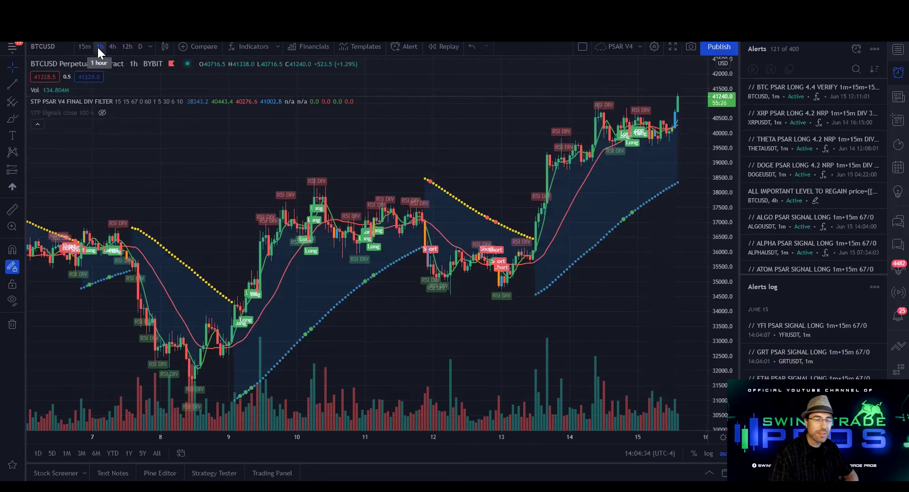
Switch the BTCUSD chart to 1-minute candles
{"action": "left_click", "coordinate": [148, 47]}
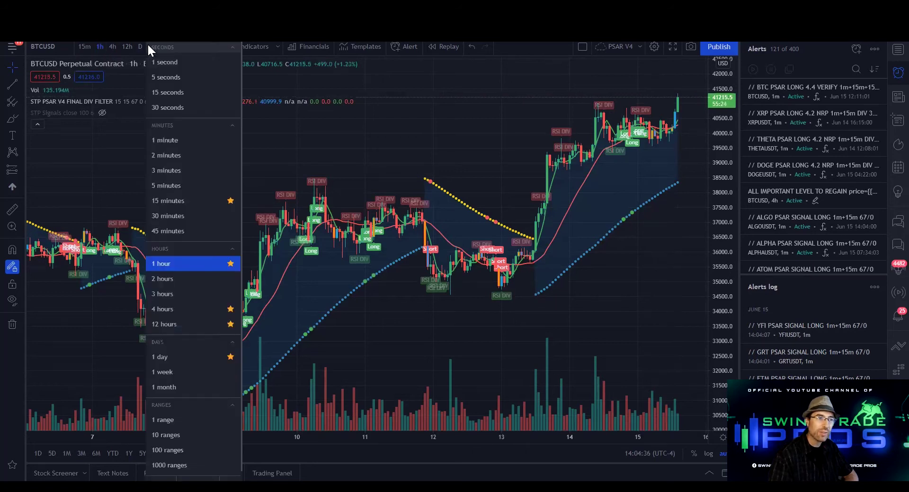
{"action": "left_click", "coordinate": [188, 143]}
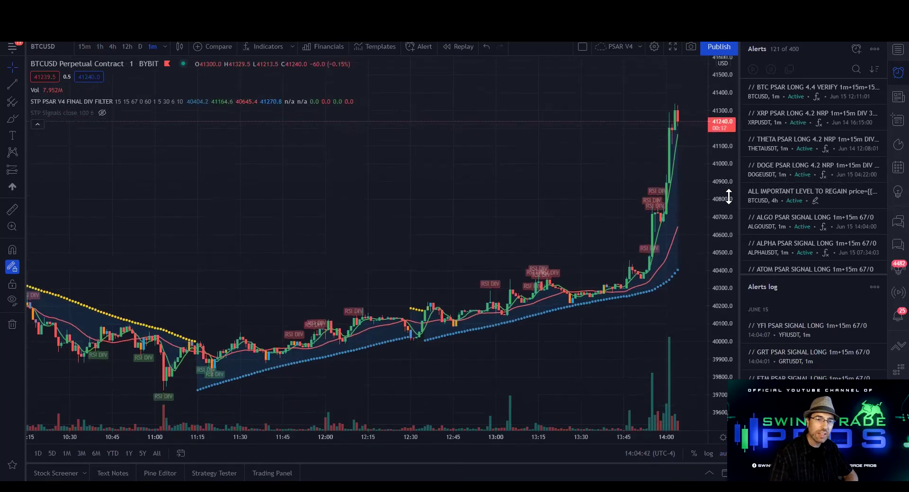
{"action": "scroll", "coordinate": [445, 248], "scroll_direction": "down", "scroll_amount": 4}
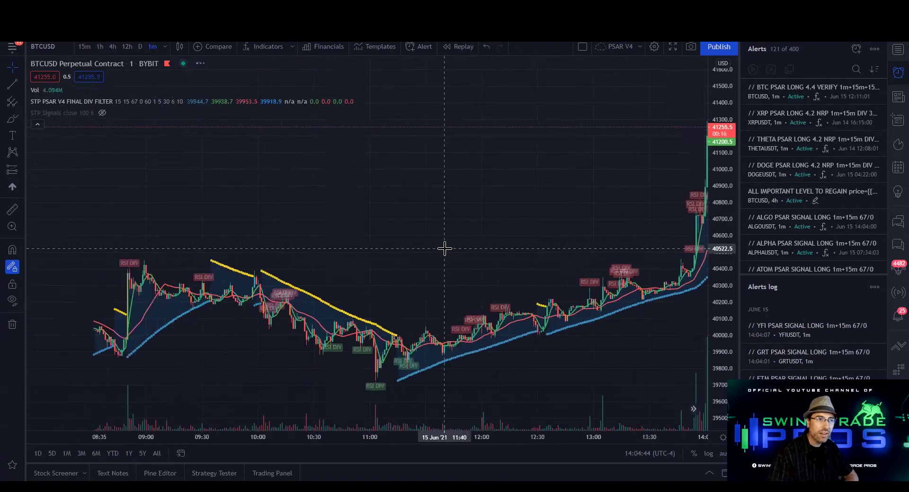
{"action": "scroll", "coordinate": [445, 247], "scroll_direction": "down", "scroll_amount": 3}
{"action": "scroll", "coordinate": [471, 223], "scroll_direction": "down", "scroll_amount": 3}
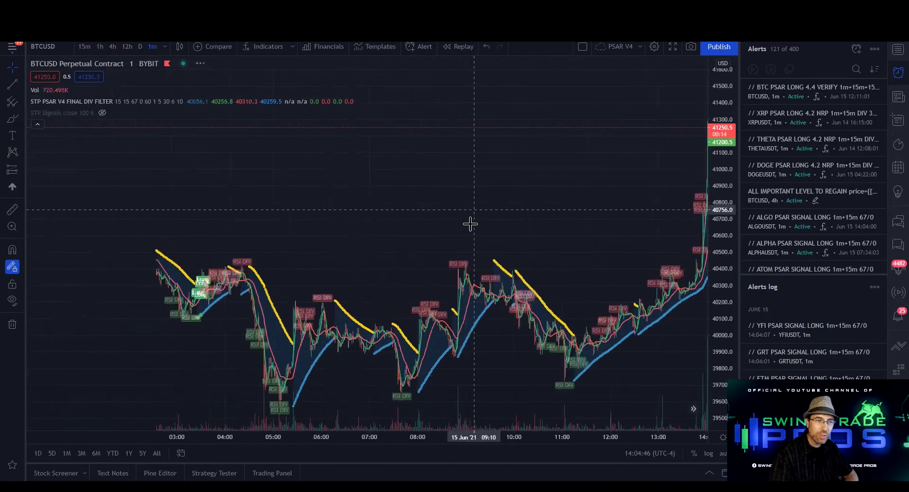
{"action": "scroll", "coordinate": [470, 223], "scroll_direction": "down", "scroll_amount": 4}
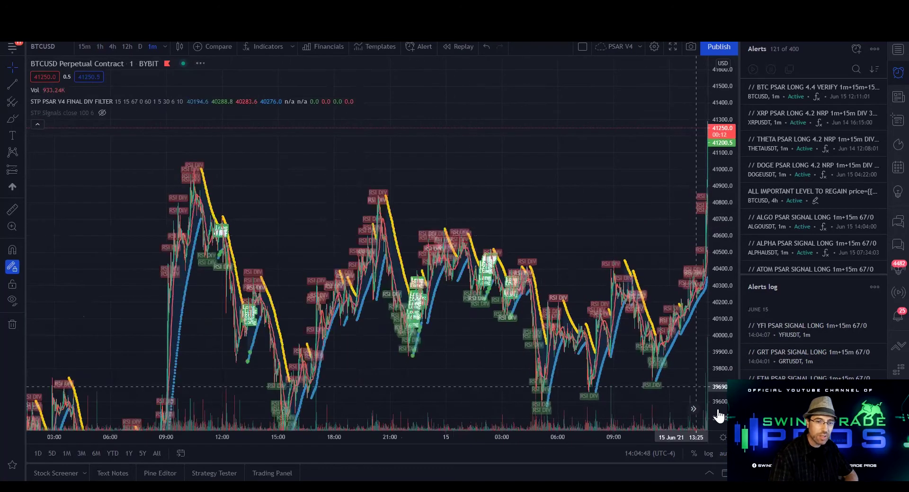
Fit the chart to the price range and pan back to show earlier bars
{"action": "left_click", "coordinate": [719, 451]}
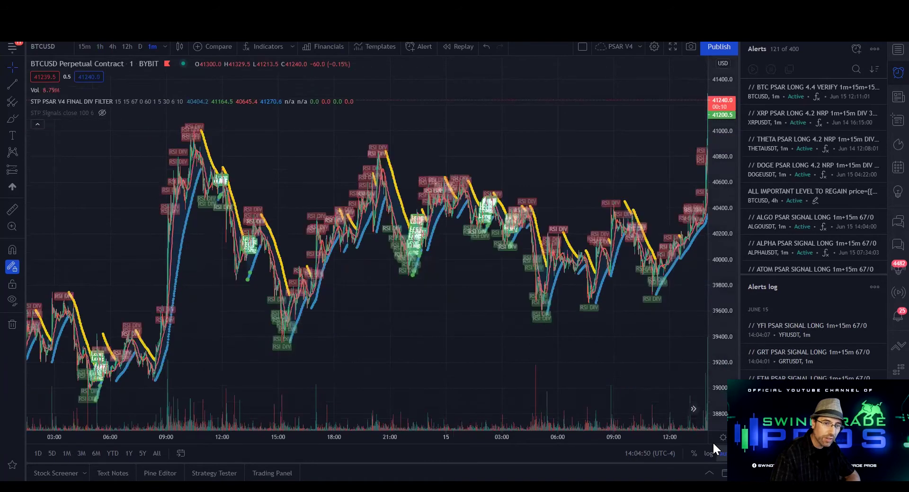
{"action": "scroll", "coordinate": [578, 298], "scroll_direction": "down", "scroll_amount": 1}
{"action": "scroll", "coordinate": [337, 260], "scroll_direction": "down", "scroll_amount": 4}
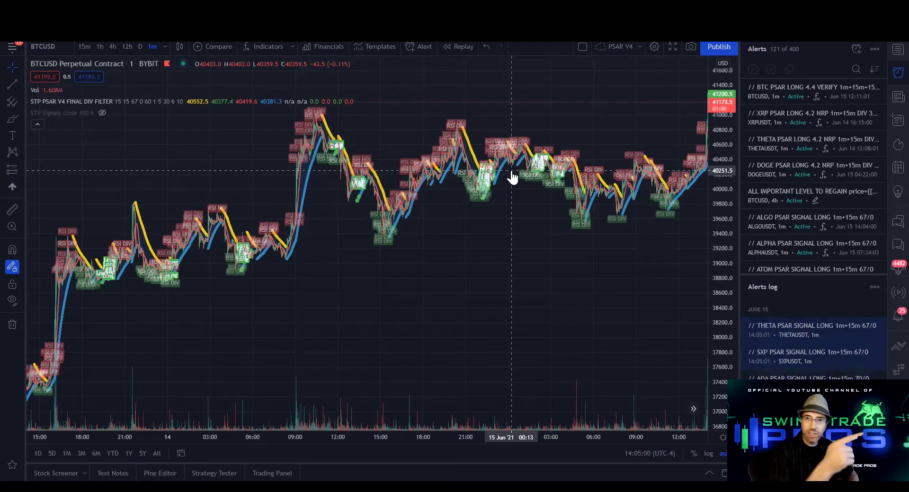
{"action": "left_click_drag", "start_coordinate": [347, 241], "coordinate": [370, 214]}
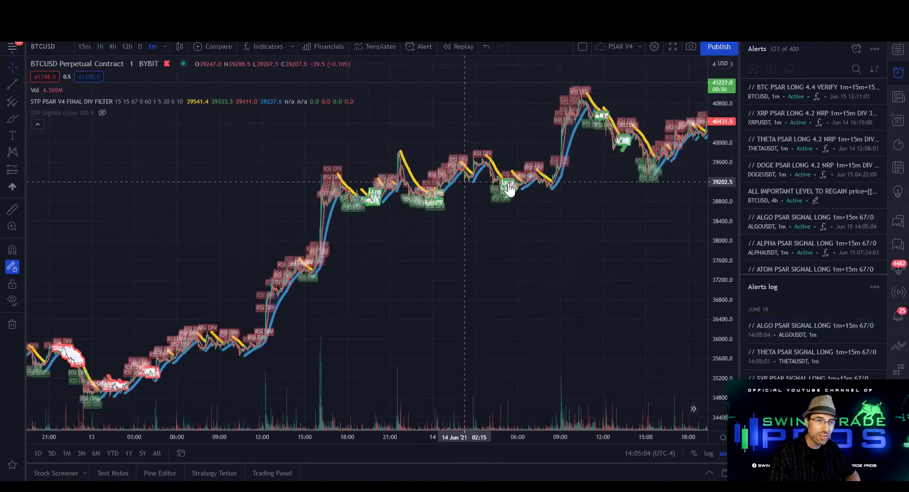
{"action": "scroll", "coordinate": [479, 216], "scroll_direction": "right", "scroll_amount": 2}
{"action": "scroll", "coordinate": [479, 216], "scroll_direction": "right", "scroll_amount": 5}
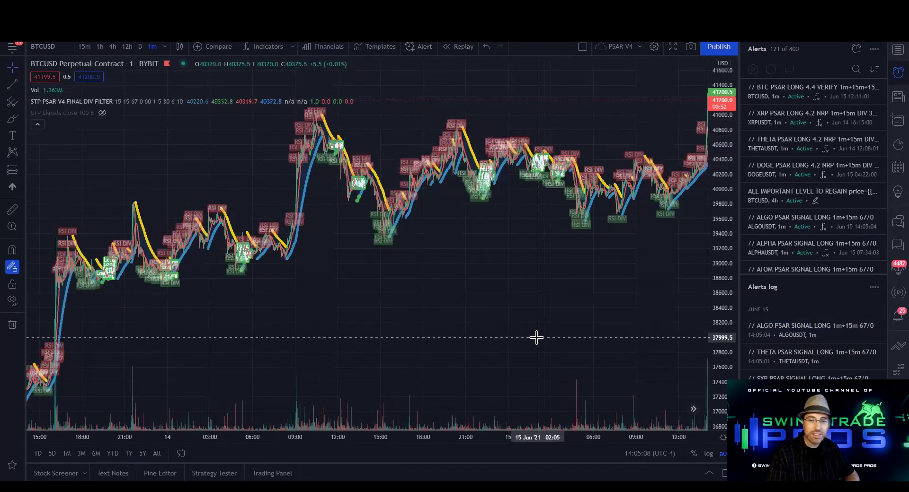
{"action": "scroll", "coordinate": [530, 336], "scroll_direction": "right", "scroll_amount": 2}
{"action": "scroll", "coordinate": [528, 338], "scroll_direction": "left", "scroll_amount": 1}
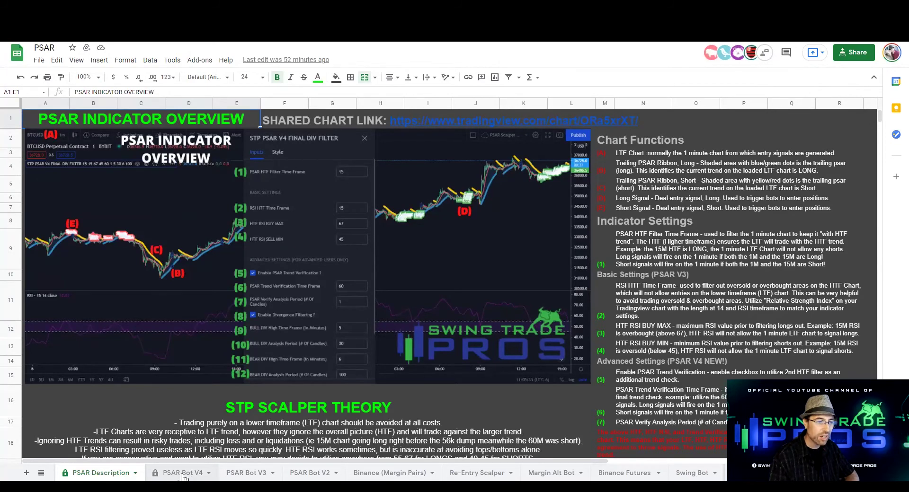
Open the PSAR Bot V4 sheet and read across the BTC row's recommended settings
{"action": "left_click", "coordinate": [182, 474]}
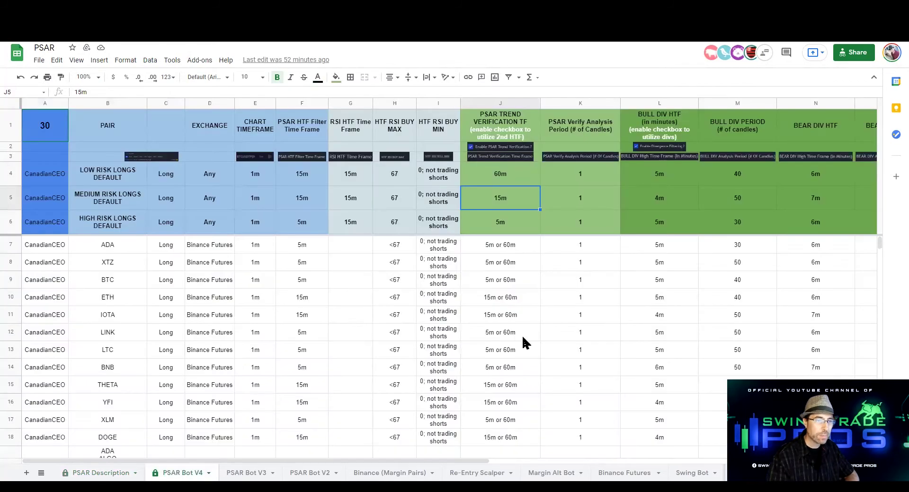
{"action": "left_click", "coordinate": [105, 280]}
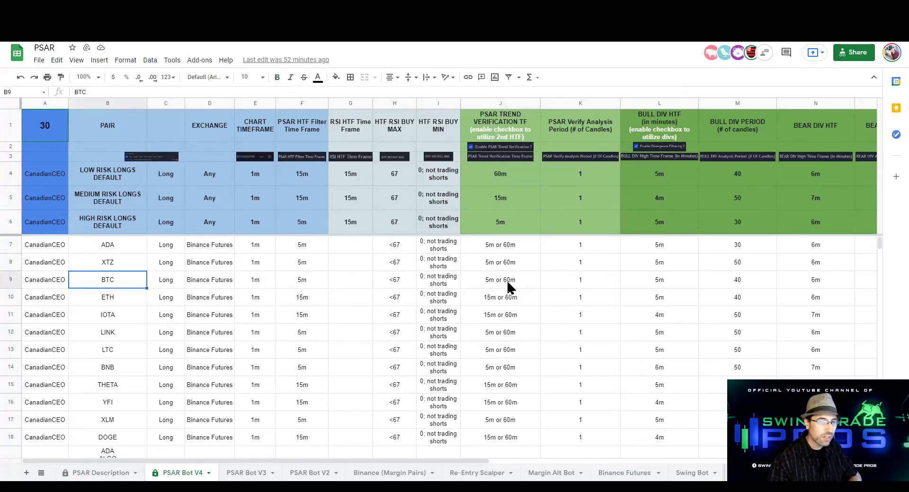
{"action": "scroll", "coordinate": [552, 289], "scroll_direction": "right", "scroll_amount": 3}
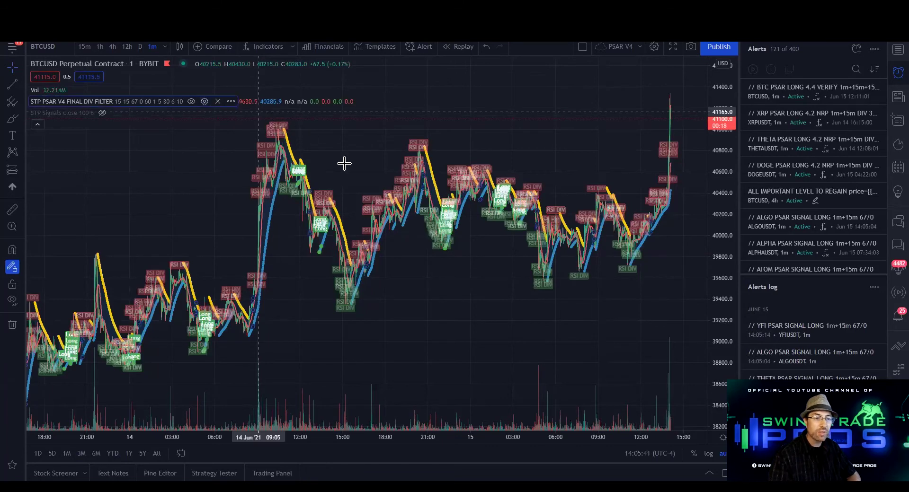
Enter 5, 5, 40 and 20 for the HTF filter, trend verification, bull and bear divergence inputs
{"action": "double_click", "coordinate": [465, 270]}
{"action": "double_click", "coordinate": [524, 109]}
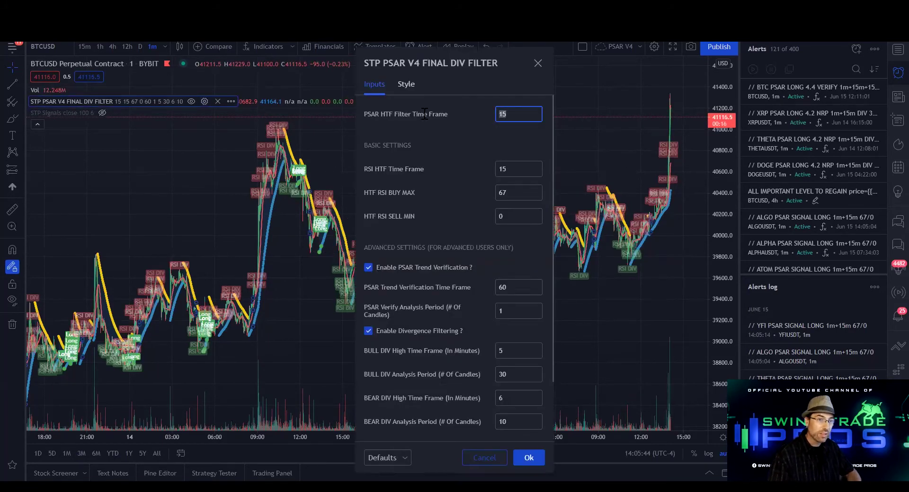
{"action": "type", "text": "5"}
{"action": "double_click", "coordinate": [528, 284]}
{"action": "type", "text": "5"}
{"action": "left_click", "coordinate": [521, 351]}
{"action": "double_click", "coordinate": [521, 375]}
{"action": "type", "text": "40"}
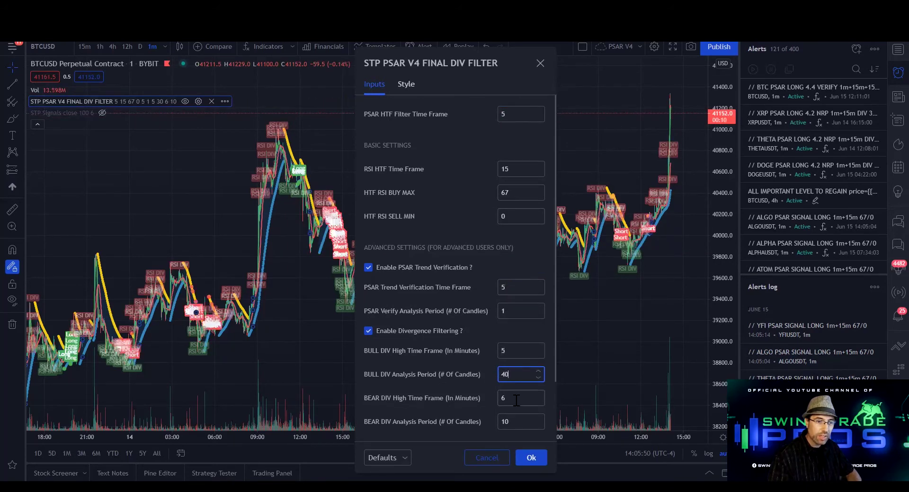
{"action": "double_click", "coordinate": [518, 421]}
{"action": "type", "text": "20"}
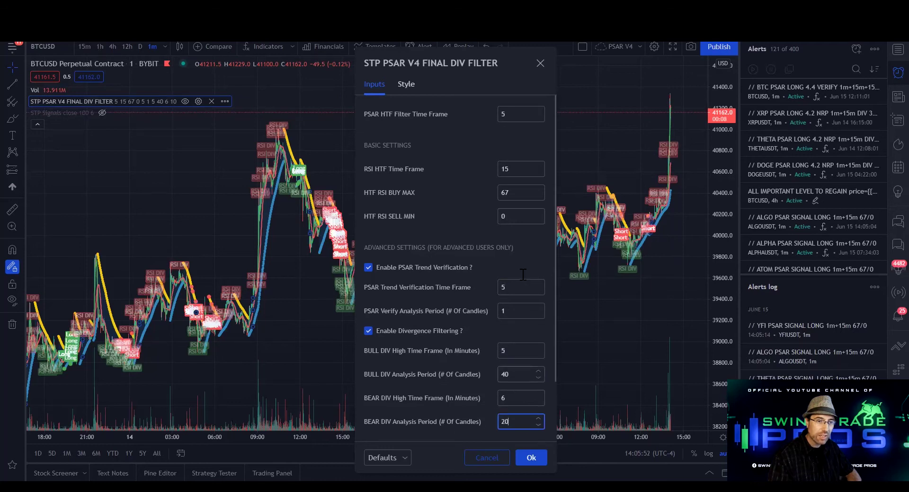
{"action": "left_click", "coordinate": [523, 269]}
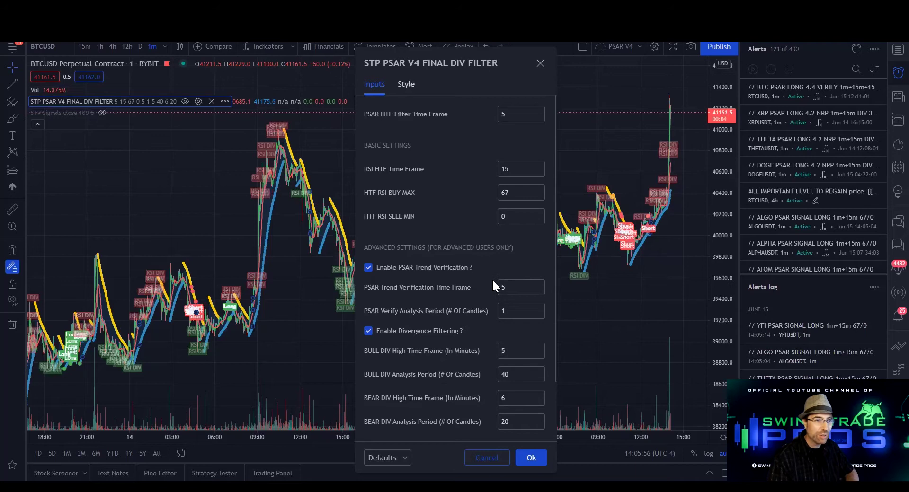
{"action": "left_click", "coordinate": [531, 458]}
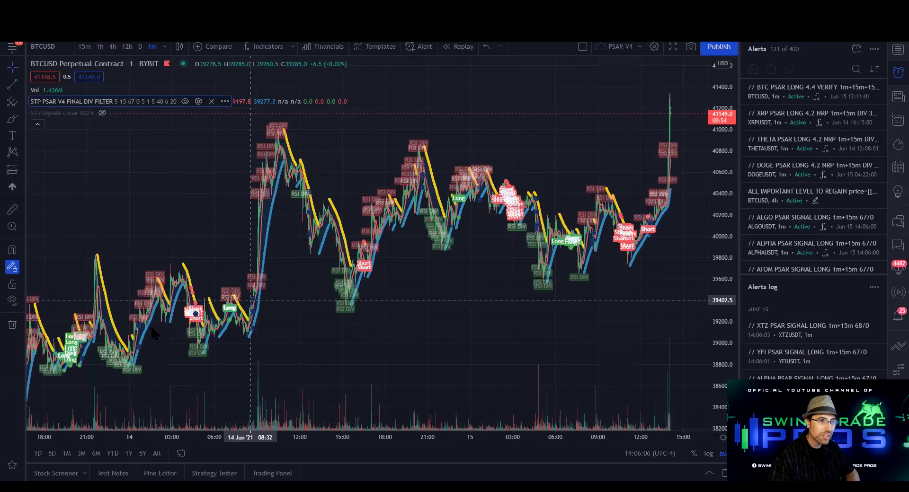
{"action": "scroll", "coordinate": [137, 333], "scroll_direction": "left", "scroll_amount": 4}
{"action": "scroll", "coordinate": [138, 333], "scroll_direction": "right", "scroll_amount": 3}
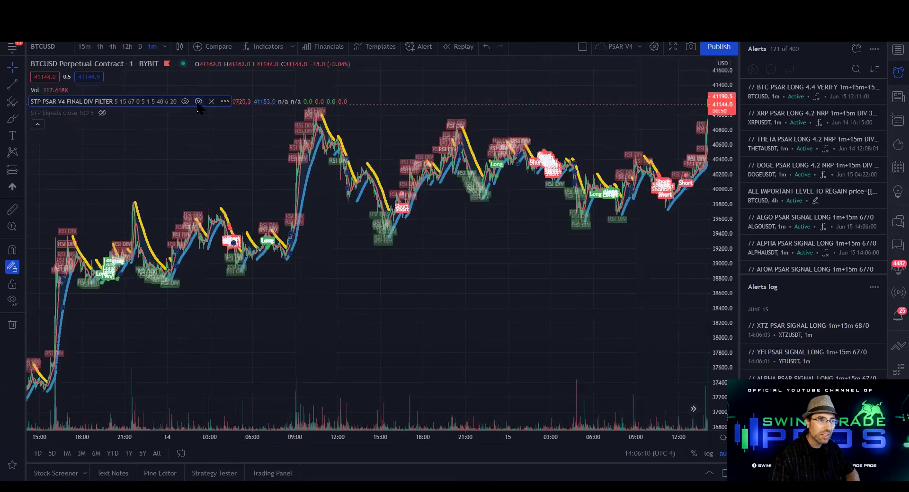
{"action": "scroll", "coordinate": [399, 214], "scroll_direction": "left", "scroll_amount": 3}
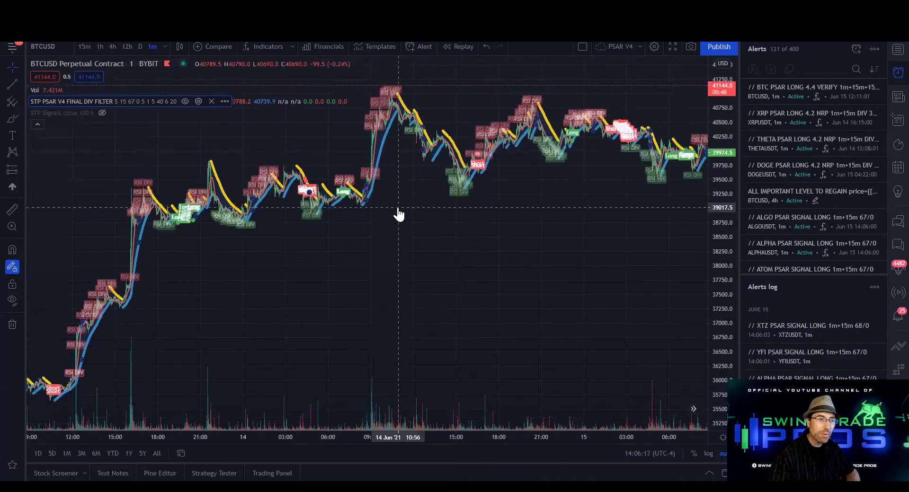
{"action": "scroll", "coordinate": [399, 211], "scroll_direction": "right", "scroll_amount": 3}
{"action": "scroll", "coordinate": [398, 207], "scroll_direction": "right", "scroll_amount": 3}
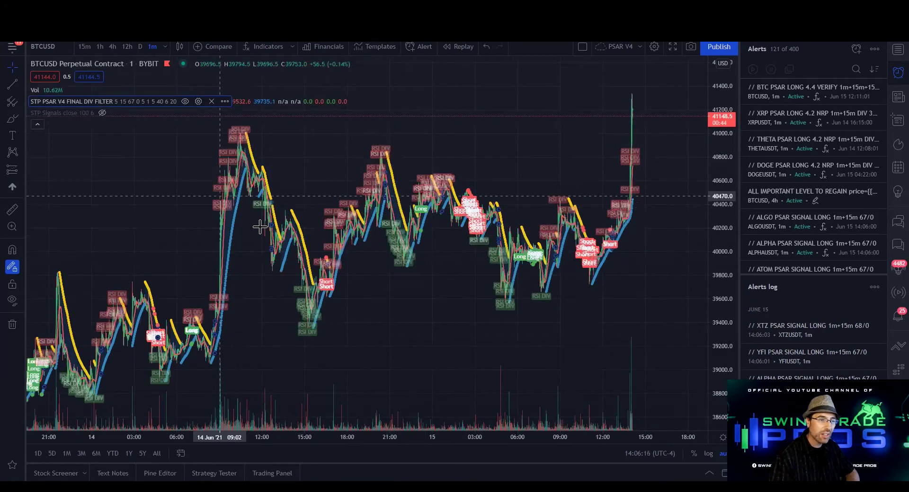
{"action": "scroll", "coordinate": [246, 217], "scroll_direction": "left", "scroll_amount": 15}
{"action": "scroll", "coordinate": [263, 233], "scroll_direction": "left", "scroll_amount": 10}
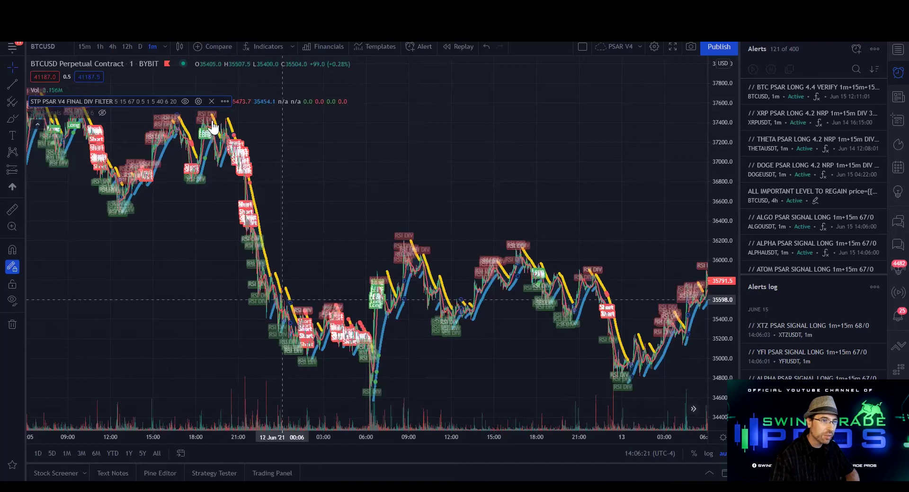
{"action": "scroll", "coordinate": [168, 138], "scroll_direction": "left", "scroll_amount": 5}
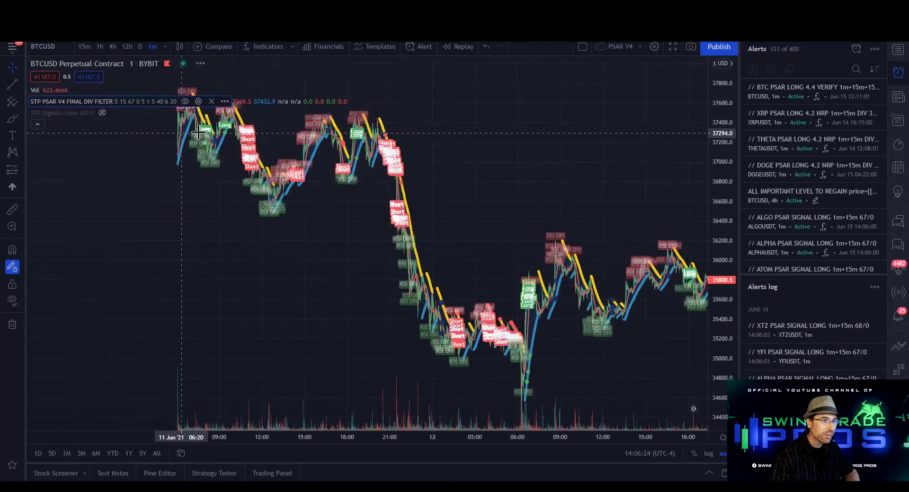
{"action": "scroll", "coordinate": [168, 138], "scroll_direction": "left", "scroll_amount": 3}
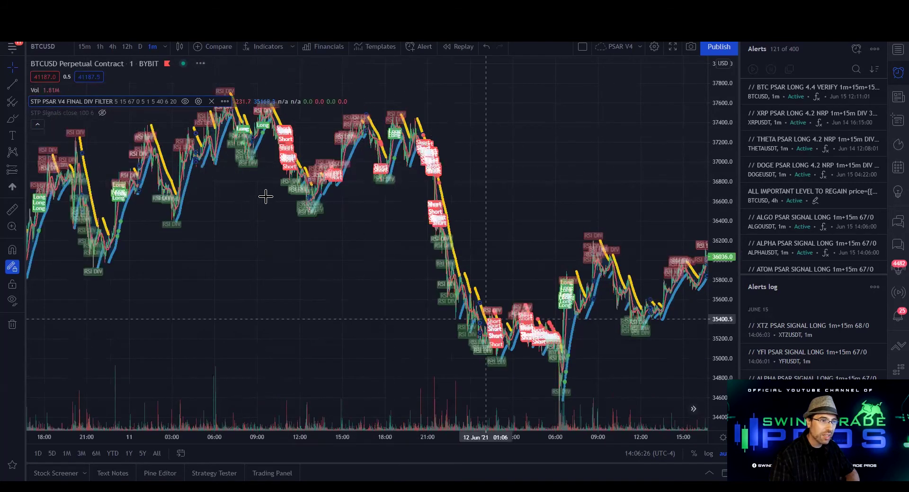
{"action": "scroll", "coordinate": [314, 211], "scroll_direction": "left", "scroll_amount": 8}
{"action": "scroll", "coordinate": [218, 239], "scroll_direction": "left", "scroll_amount": 3}
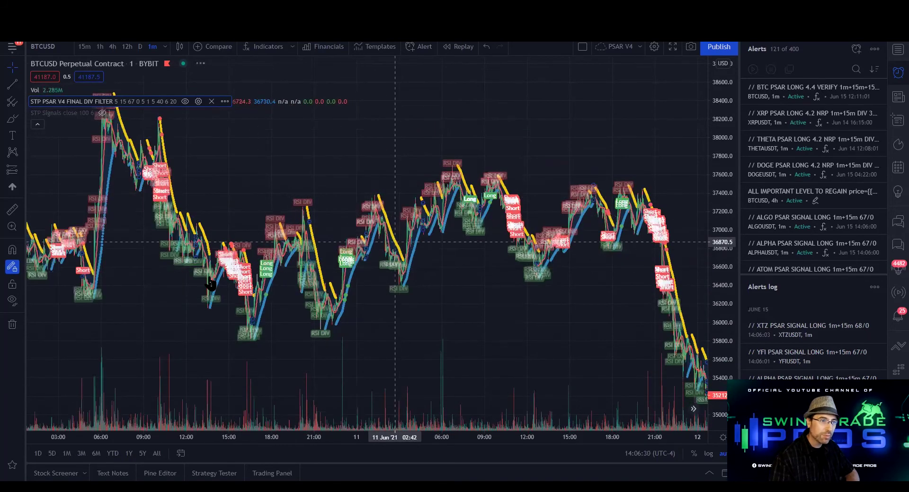
{"action": "scroll", "coordinate": [217, 213], "scroll_direction": "left", "scroll_amount": 3}
{"action": "scroll", "coordinate": [220, 107], "scroll_direction": "left", "scroll_amount": 4}
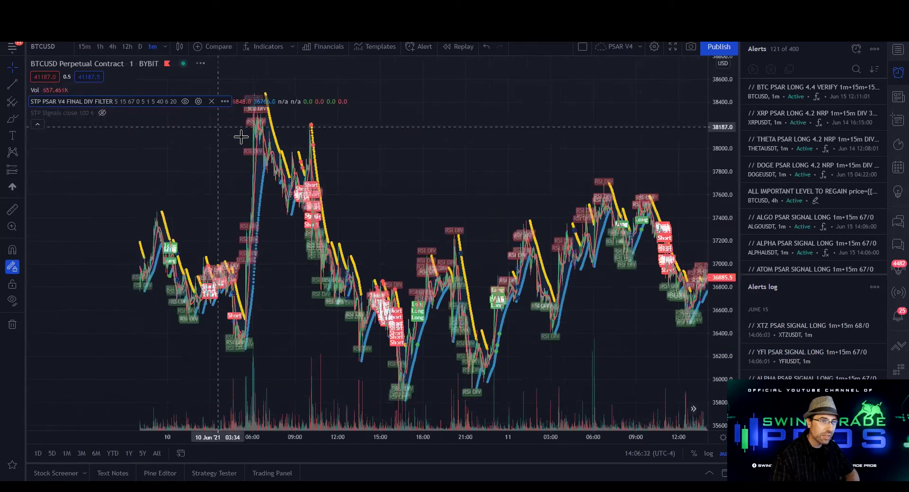
{"action": "scroll", "coordinate": [445, 218], "scroll_direction": "right", "scroll_amount": 15}
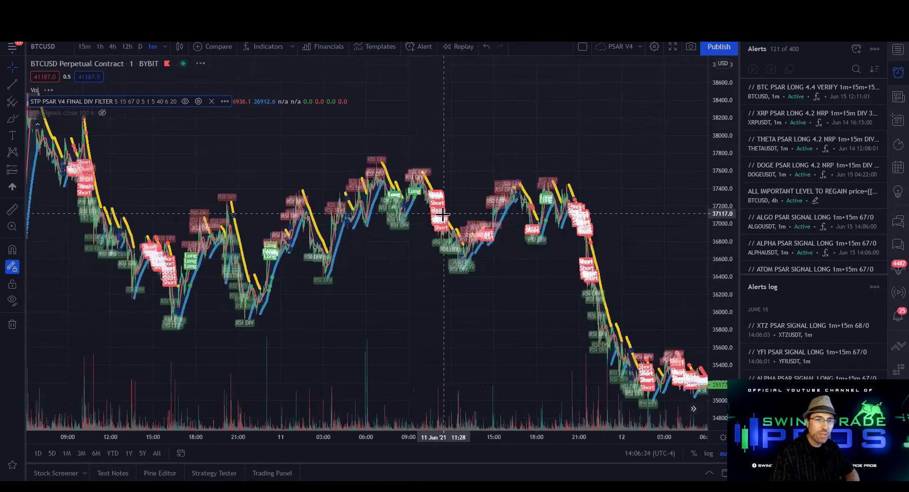
{"action": "scroll", "coordinate": [444, 220], "scroll_direction": "right", "scroll_amount": 10}
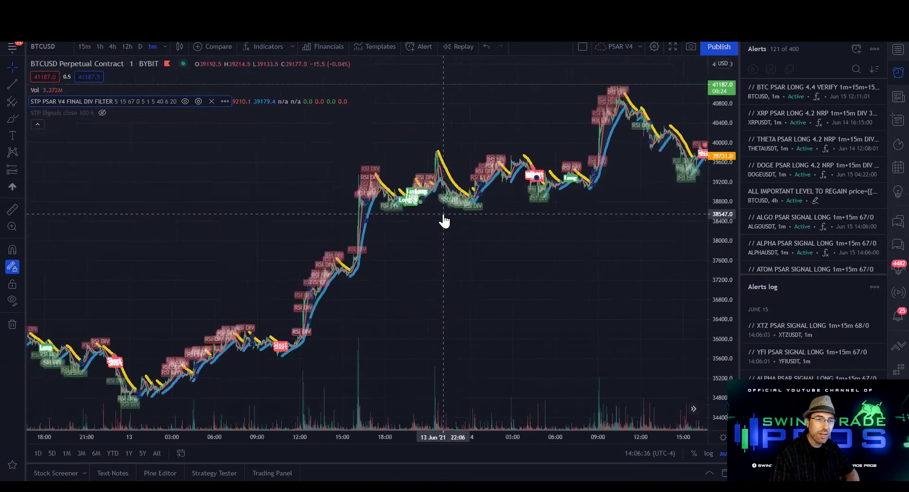
{"action": "scroll", "coordinate": [444, 220], "scroll_direction": "right", "scroll_amount": 4}
{"action": "scroll", "coordinate": [441, 227], "scroll_direction": "left", "scroll_amount": 6}
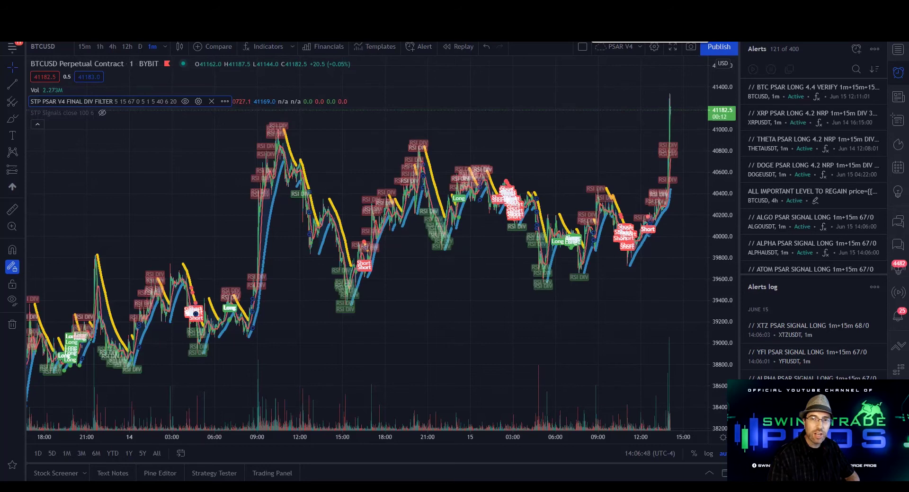
Go to the 3Commas STP PSAR Binance Futures marketplace page and scroll to its bot template links
{"action": "left_click", "coordinate": [625, 8]}
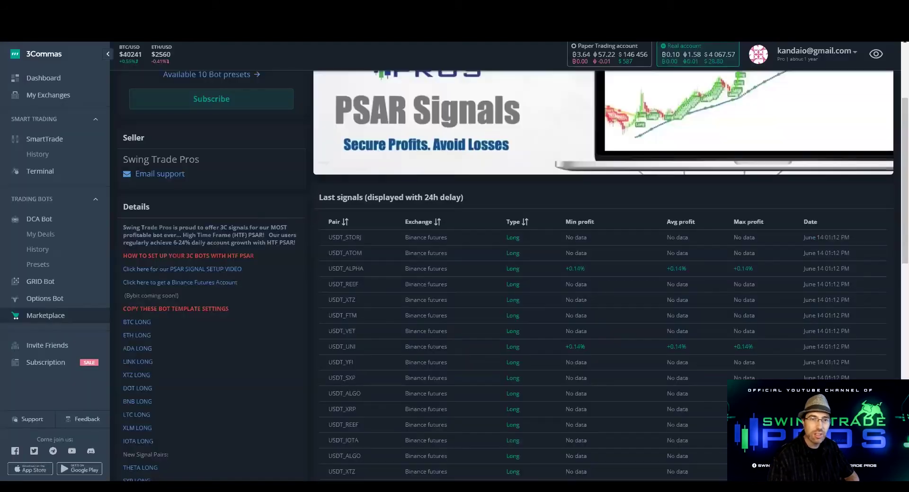
{"action": "scroll", "coordinate": [402, 286], "scroll_direction": "up", "scroll_amount": 3}
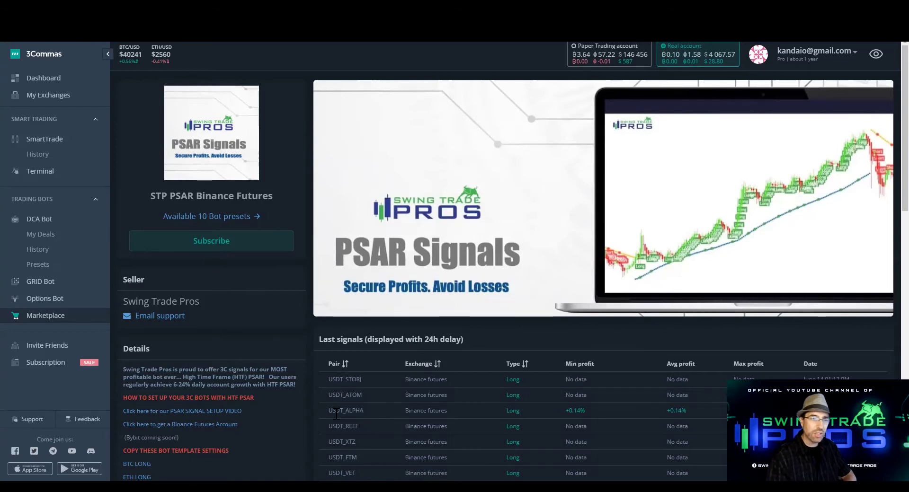
{"action": "scroll", "coordinate": [298, 396], "scroll_direction": "down", "scroll_amount": 1}
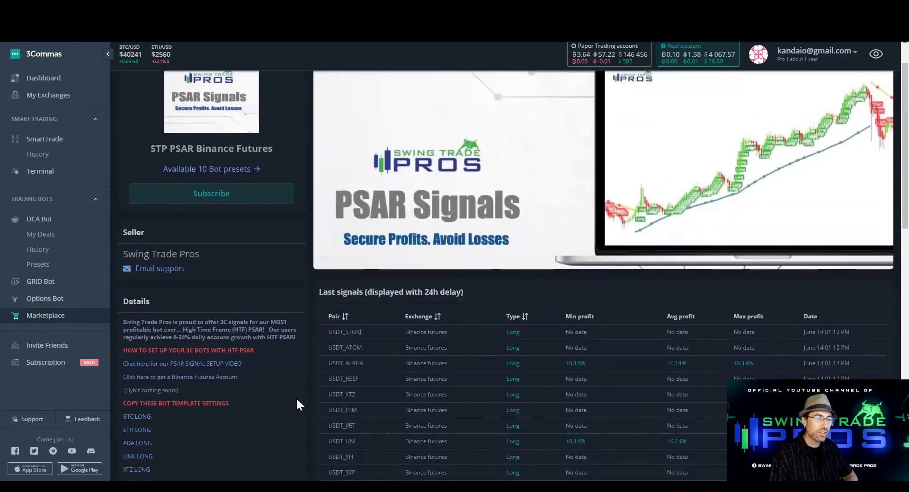
{"action": "scroll", "coordinate": [296, 397], "scroll_direction": "down", "scroll_amount": 1}
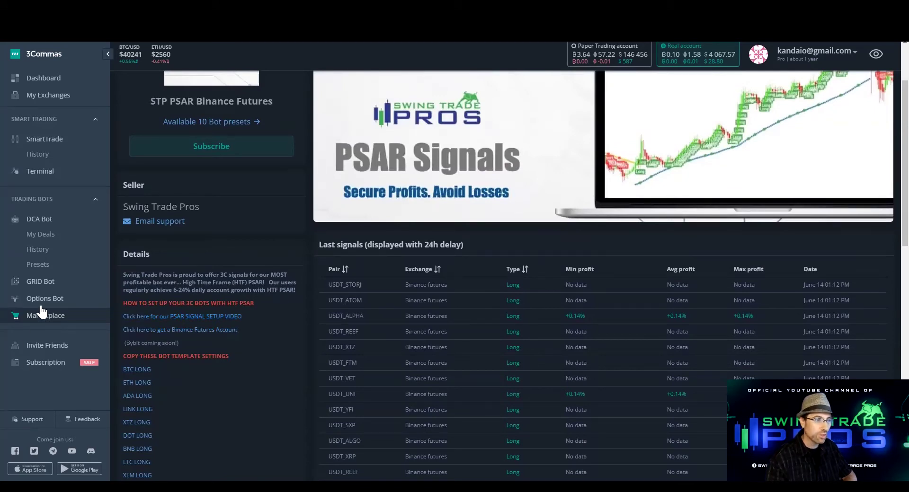
Copy the BTC LONG template despite the subscription warning and open the bot's full settings
{"action": "left_click", "coordinate": [149, 370]}
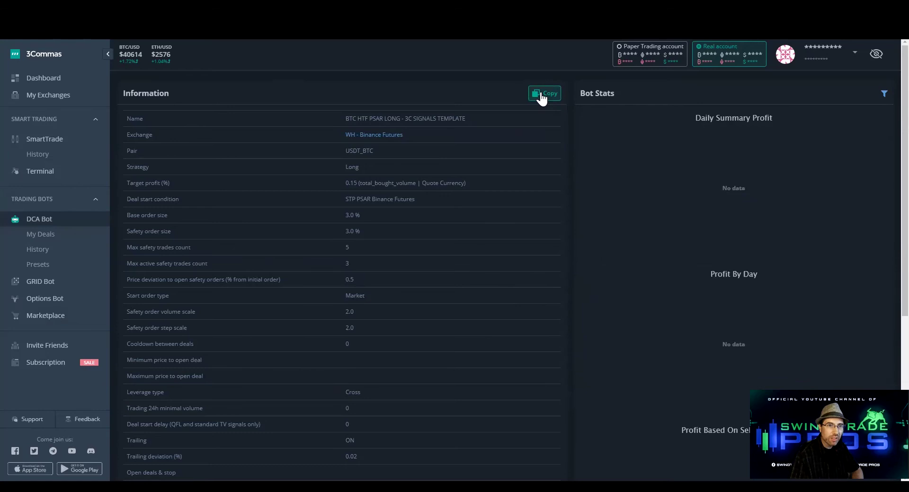
{"action": "left_click", "coordinate": [543, 98]}
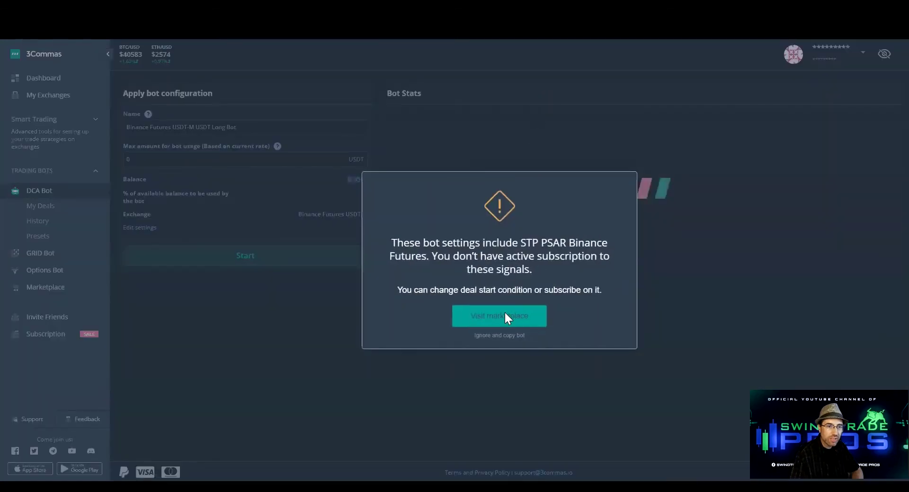
{"action": "left_click", "coordinate": [498, 336]}
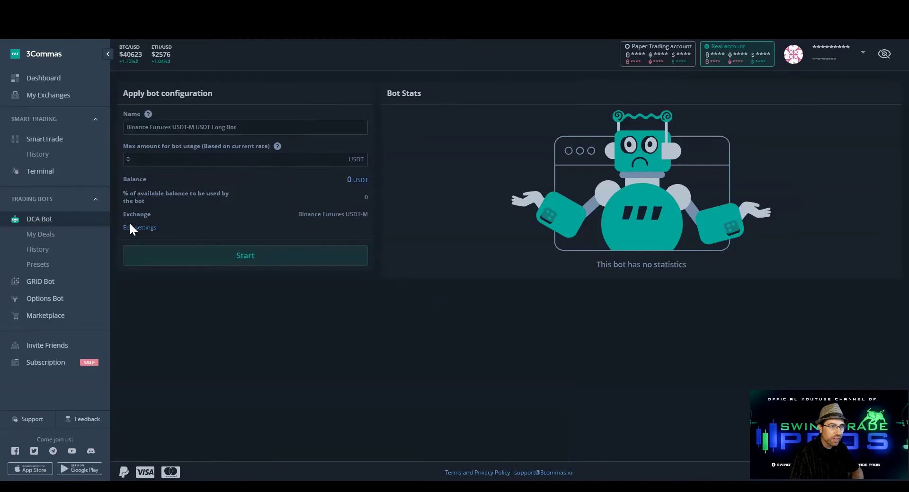
{"action": "left_click", "coordinate": [289, 253]}
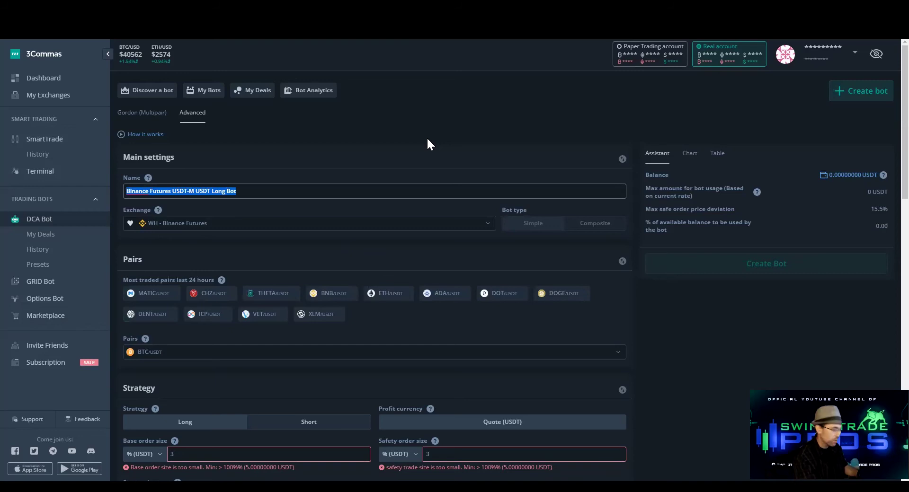
Name the bot 'BTC PSAR LONG' and link it to the Binance Futures exchange account
{"action": "type", "text": "BTC PSAR LONG"}
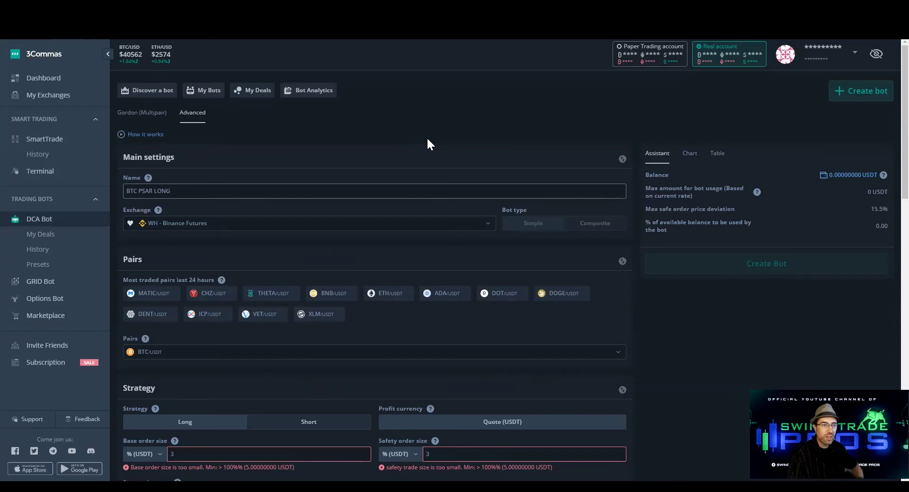
{"action": "left_click", "coordinate": [428, 140]}
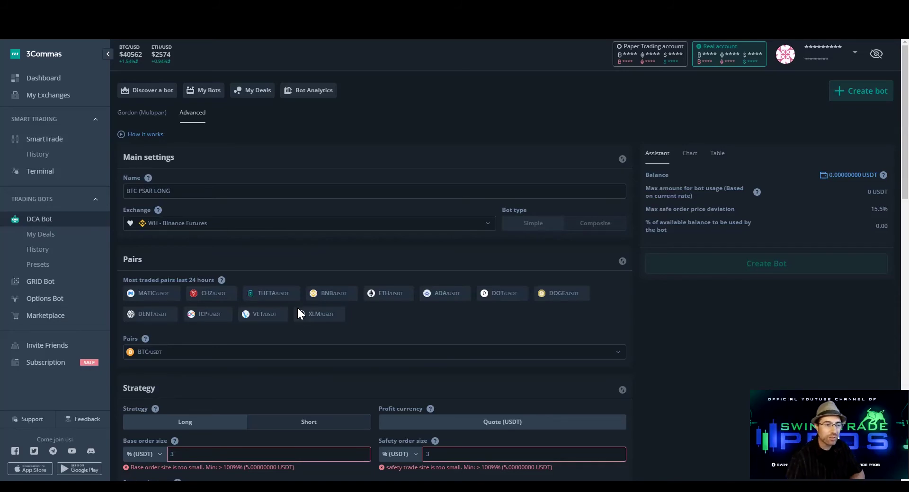
{"action": "left_click", "coordinate": [349, 228]}
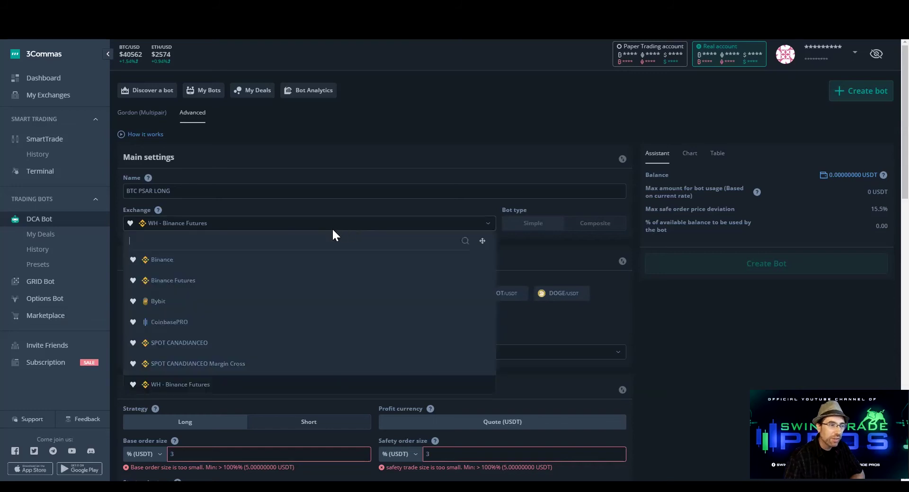
{"action": "left_click", "coordinate": [233, 284]}
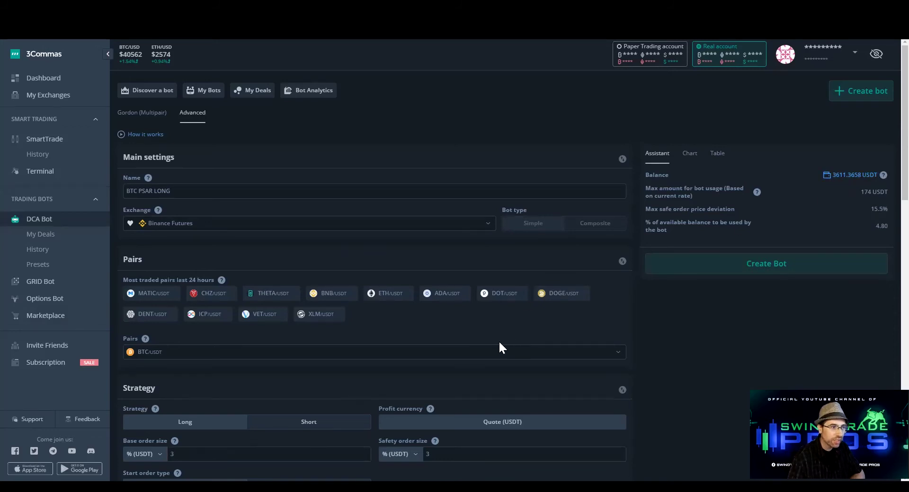
Replace the base and safety order sizes of 3 with 1 each
{"action": "scroll", "coordinate": [499, 349], "scroll_direction": "down", "scroll_amount": 2}
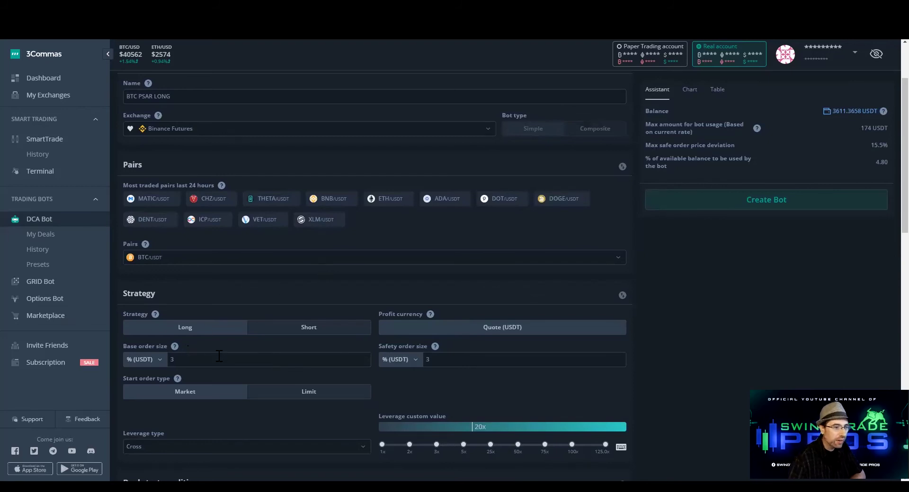
{"action": "left_click_drag", "start_coordinate": [199, 360], "coordinate": [142, 369]}
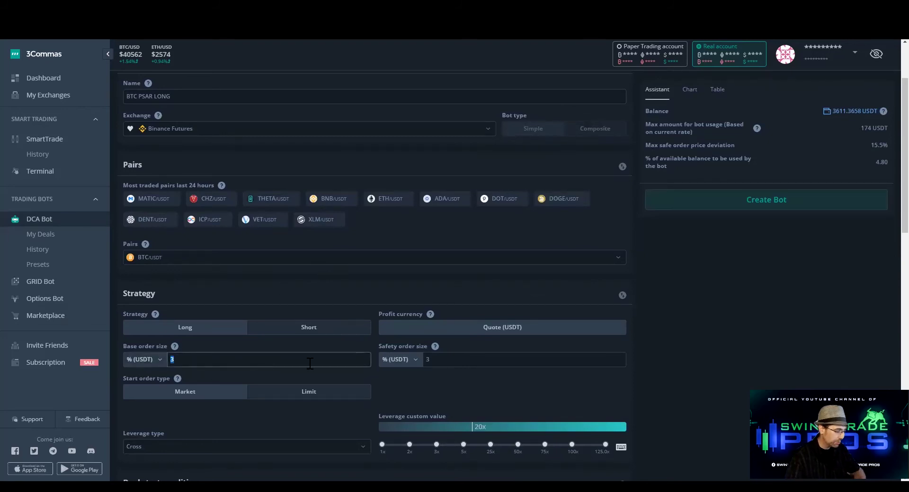
{"action": "type", "text": "1"}
{"action": "key", "text": "Tab"}
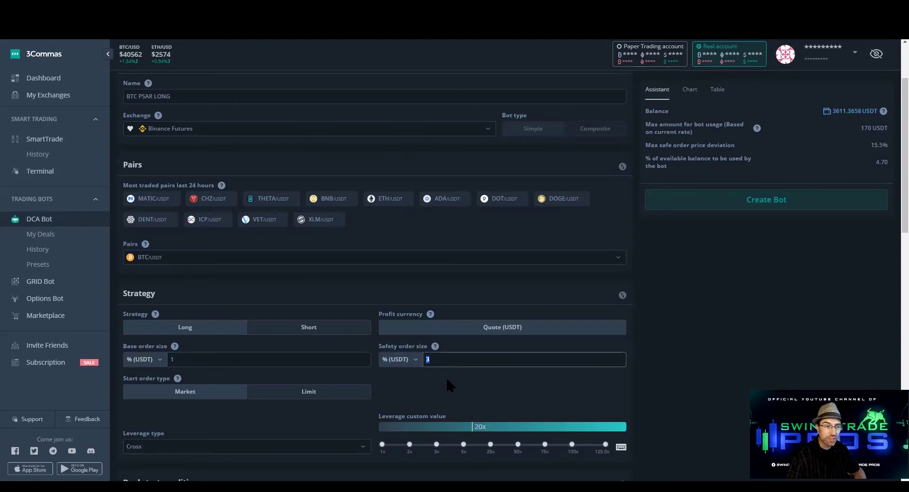
{"action": "type", "text": "1"}
{"action": "left_click", "coordinate": [484, 394]}
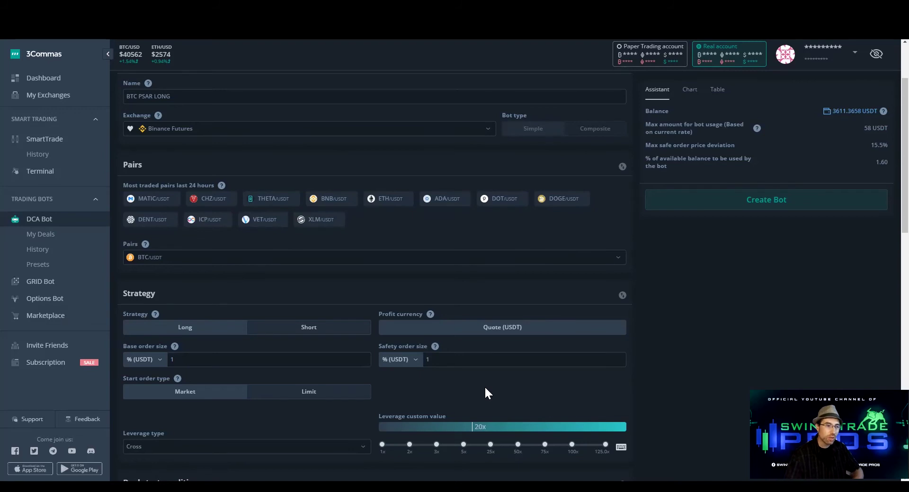
Try base and safety order sizes of 2 and 2.5, then settle back on 1 each
{"action": "left_click_drag", "start_coordinate": [181, 360], "coordinate": [128, 357]}
{"action": "type", "text": "2"}
{"action": "left_click_drag", "start_coordinate": [433, 361], "coordinate": [365, 365]}
{"action": "type", "text": "2"}
{"action": "left_click", "coordinate": [207, 360]}
{"action": "type", "text": ".5"}
{"action": "left_click", "coordinate": [454, 364]}
{"action": "type", "text": ".5"}
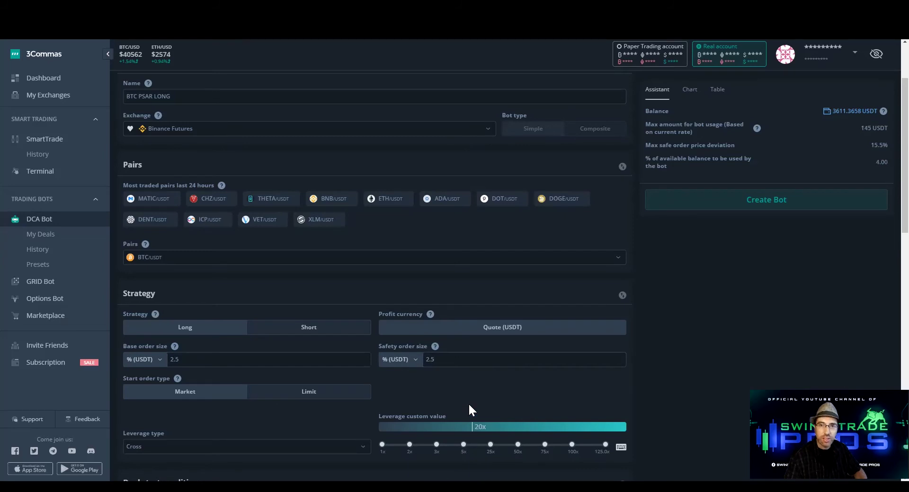
{"action": "left_click_drag", "start_coordinate": [221, 364], "coordinate": [418, 374]}
{"action": "type", "text": "1"}
{"action": "left_click_drag", "start_coordinate": [481, 355], "coordinate": [423, 359]}
{"action": "type", "text": "1"}
{"action": "left_click", "coordinate": [499, 390]}
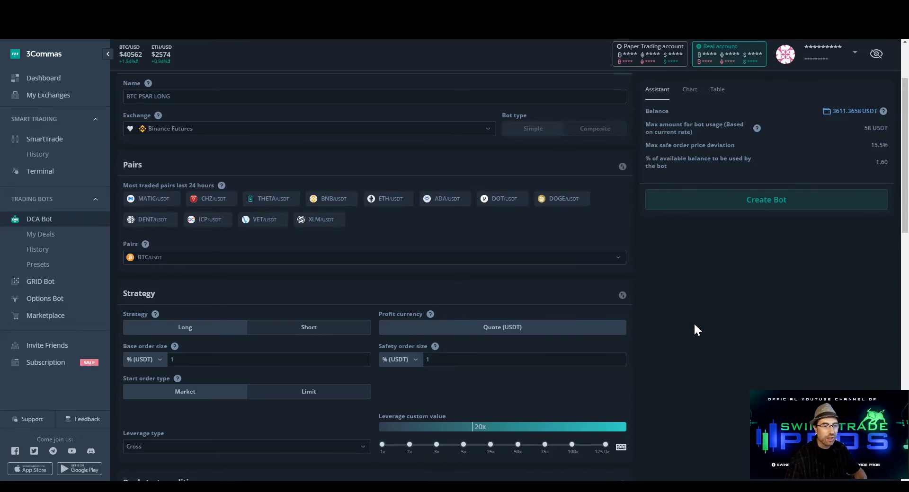
{"action": "scroll", "coordinate": [679, 345], "scroll_direction": "down", "scroll_amount": 4}
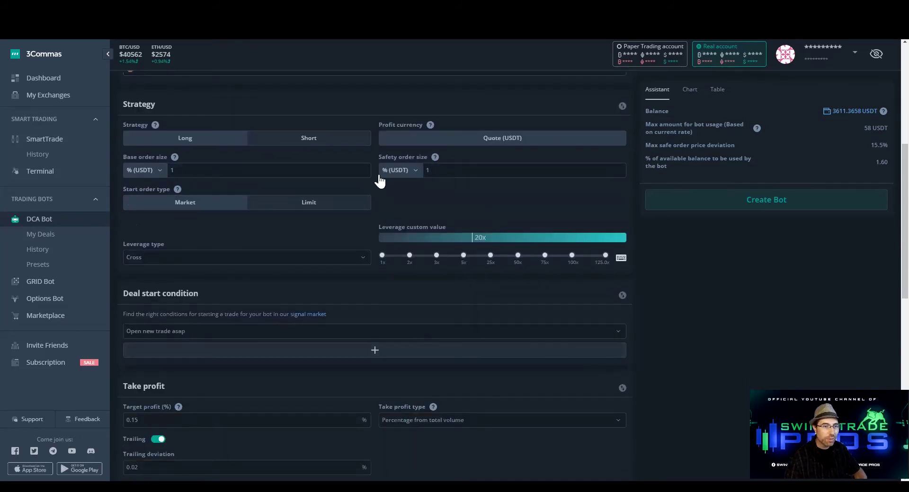
{"action": "scroll", "coordinate": [312, 332], "scroll_direction": "down", "scroll_amount": 1}
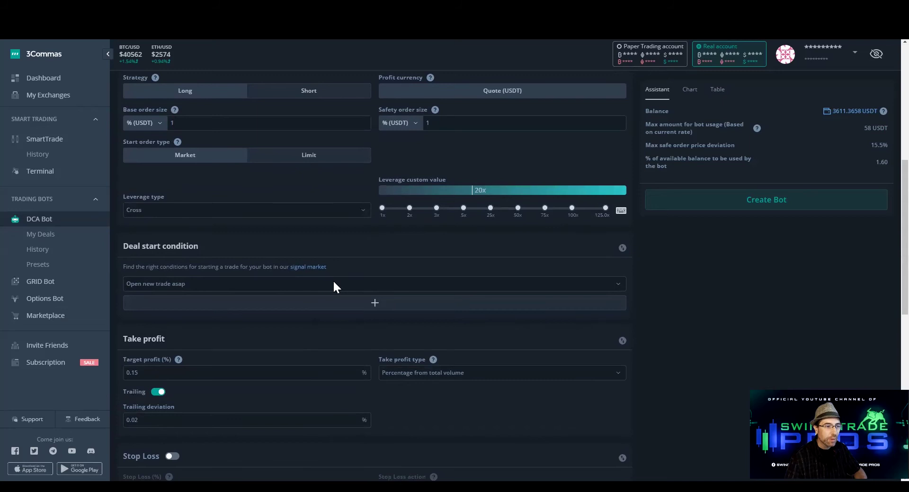
{"action": "left_click", "coordinate": [333, 283]}
{"action": "left_click", "coordinate": [248, 380]}
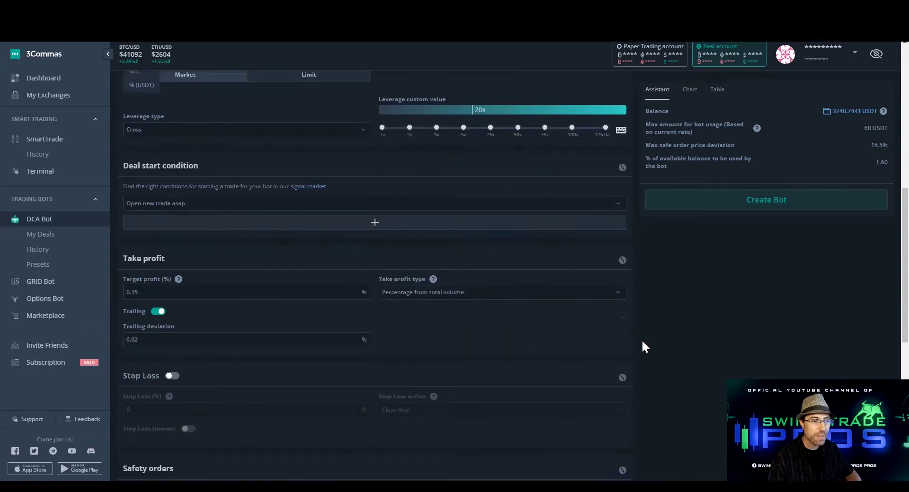
{"action": "scroll", "coordinate": [642, 342], "scroll_direction": "down", "scroll_amount": 1}
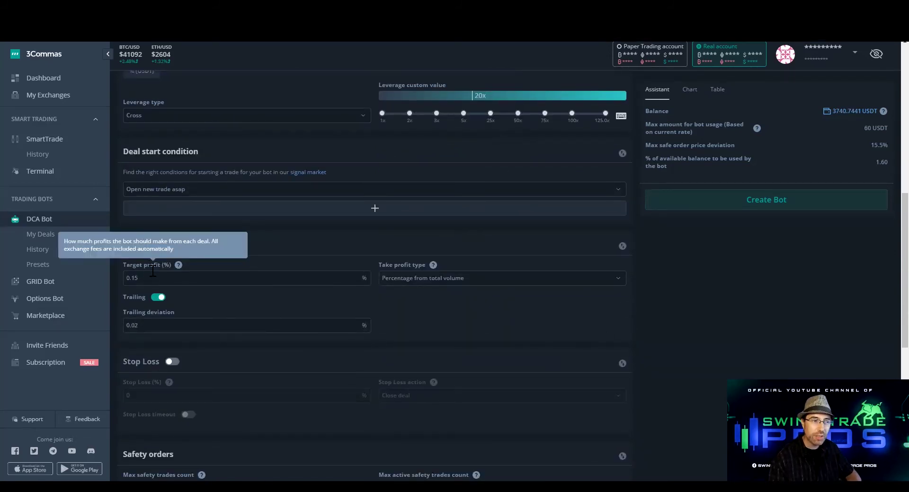
{"action": "double_click", "coordinate": [138, 278]}
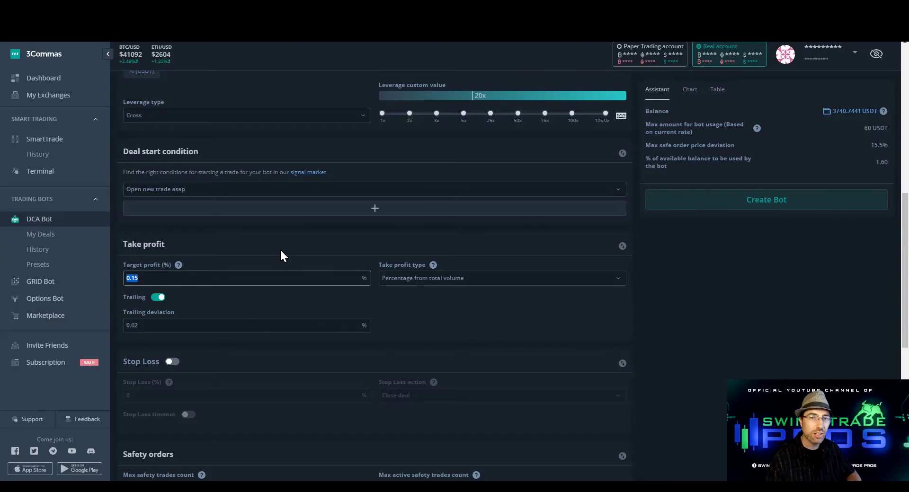
{"action": "left_click", "coordinate": [170, 279]}
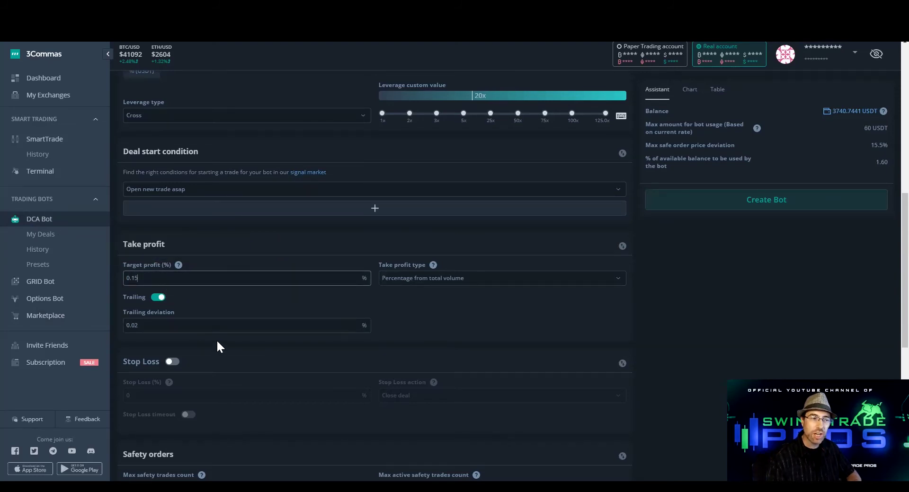
{"action": "left_click", "coordinate": [138, 330]}
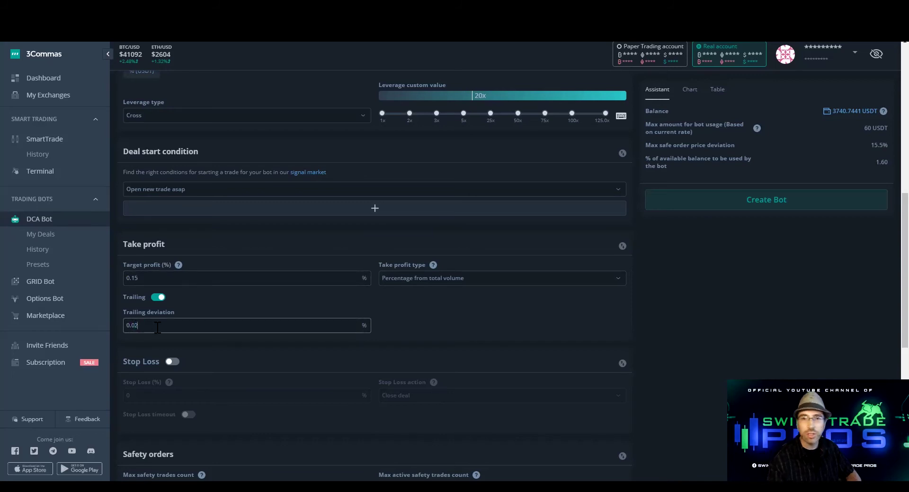
{"action": "scroll", "coordinate": [188, 354], "scroll_direction": "down", "scroll_amount": 2}
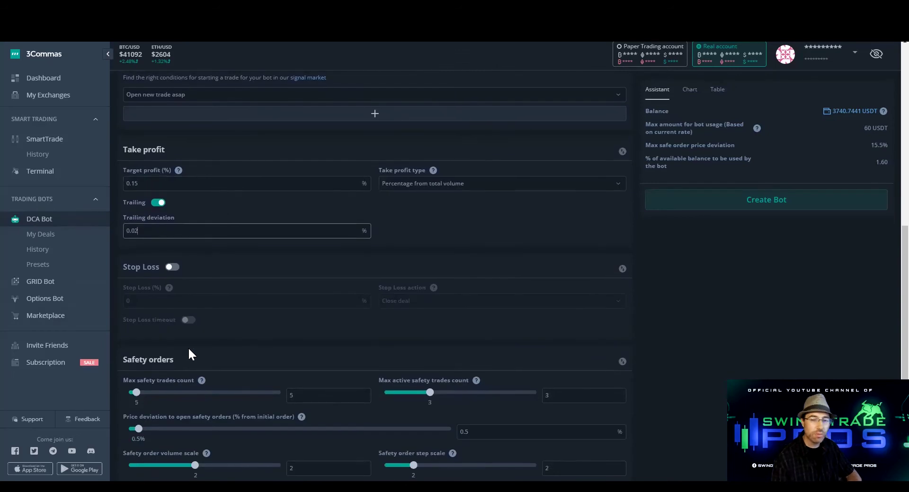
{"action": "scroll", "coordinate": [188, 351], "scroll_direction": "down", "scroll_amount": 3}
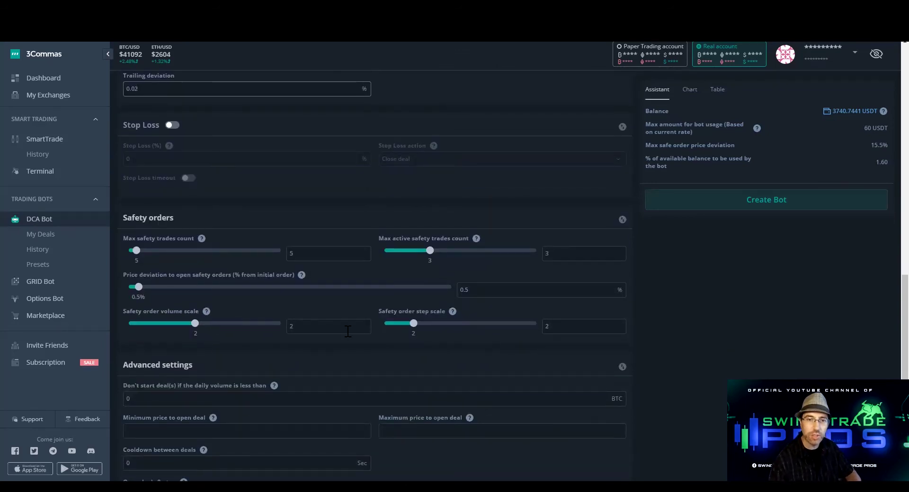
{"action": "scroll", "coordinate": [348, 331], "scroll_direction": "down", "scroll_amount": 1}
{"action": "scroll", "coordinate": [348, 332], "scroll_direction": "up", "scroll_amount": 3}
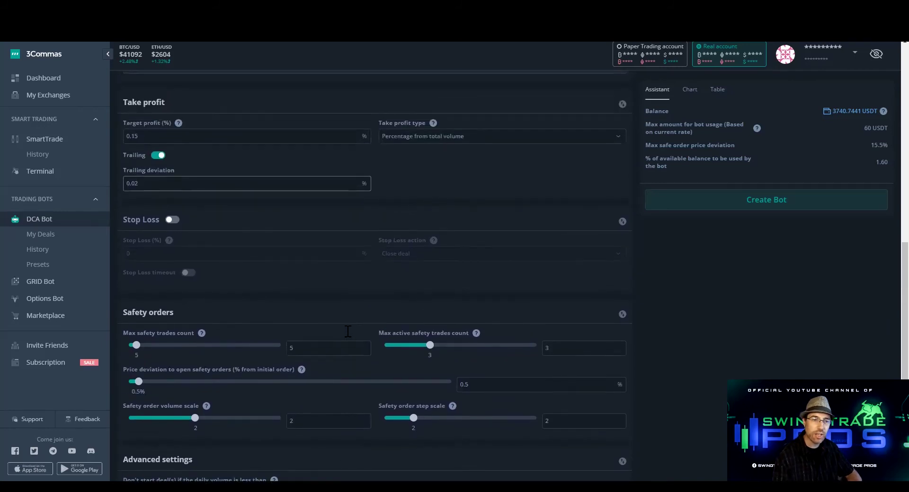
{"action": "scroll", "coordinate": [348, 331], "scroll_direction": "down", "scroll_amount": 1}
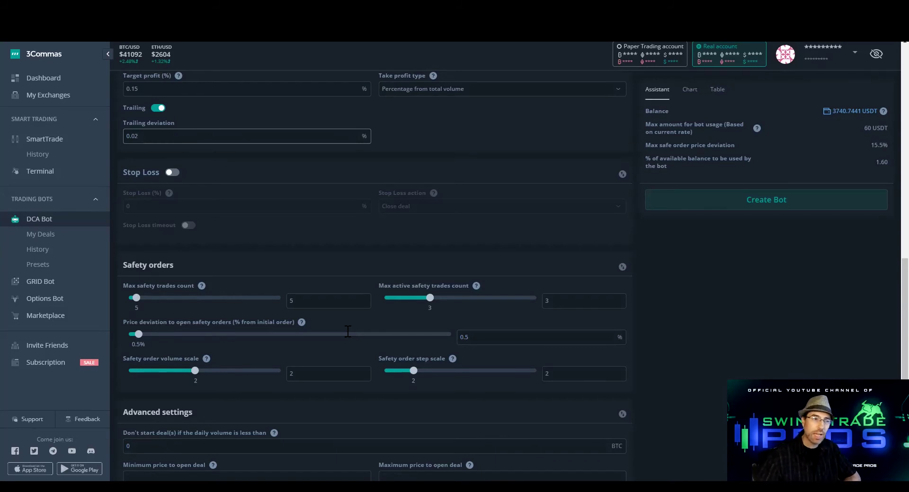
Review the max safety trades and scale settings, then show the per-step used amount table (1250.48 USDT)
{"action": "left_click", "coordinate": [311, 302]}
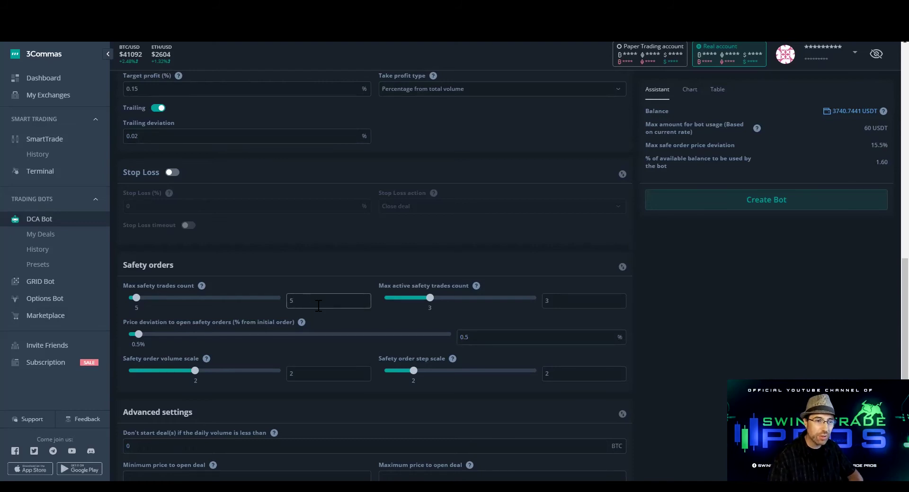
{"action": "left_click", "coordinate": [577, 372]}
{"action": "left_click", "coordinate": [339, 370]}
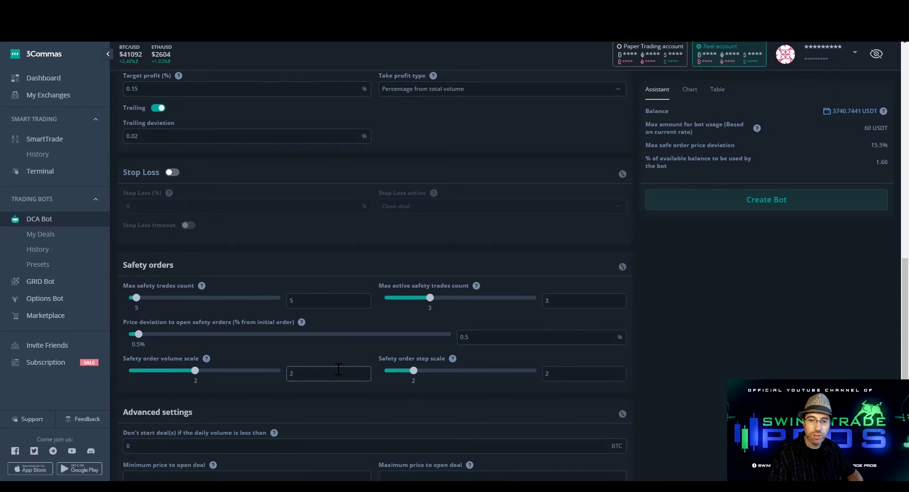
{"action": "mouse_move", "coordinate": [756, 126]}
{"action": "left_click", "coordinate": [759, 143]}
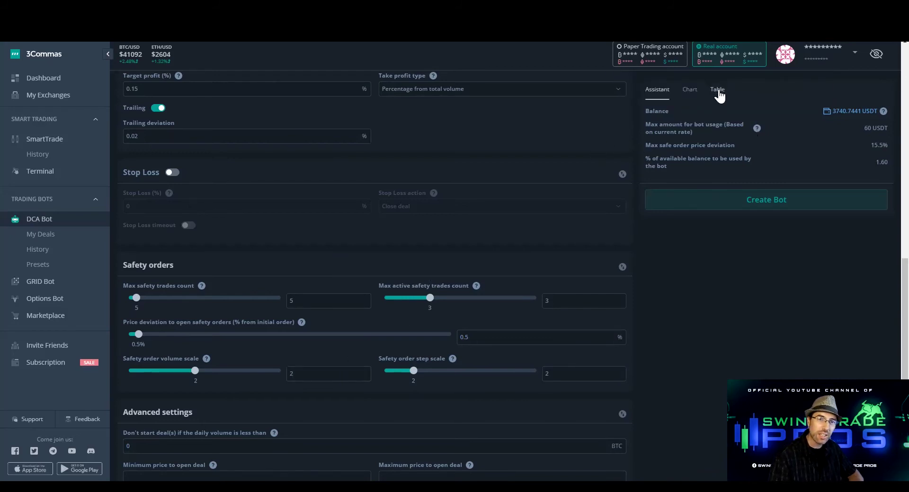
{"action": "left_click", "coordinate": [718, 90]}
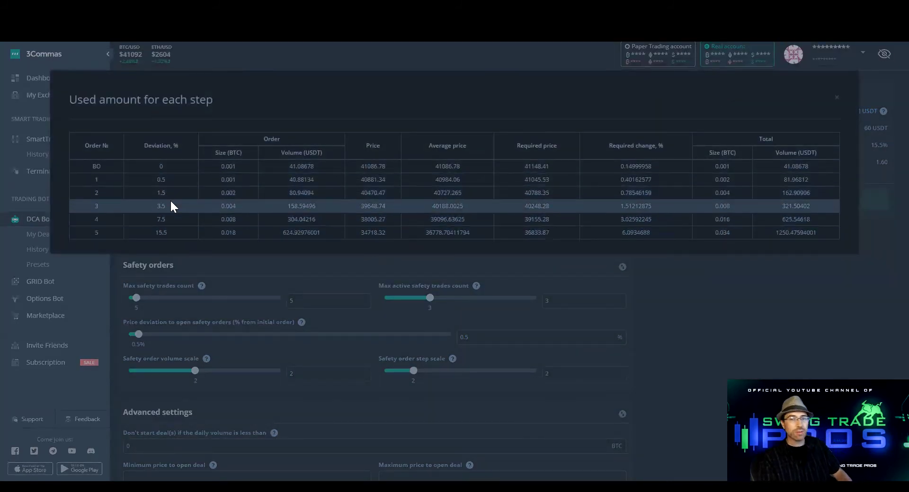
{"action": "left_click_drag", "start_coordinate": [171, 179], "coordinate": [150, 179]}
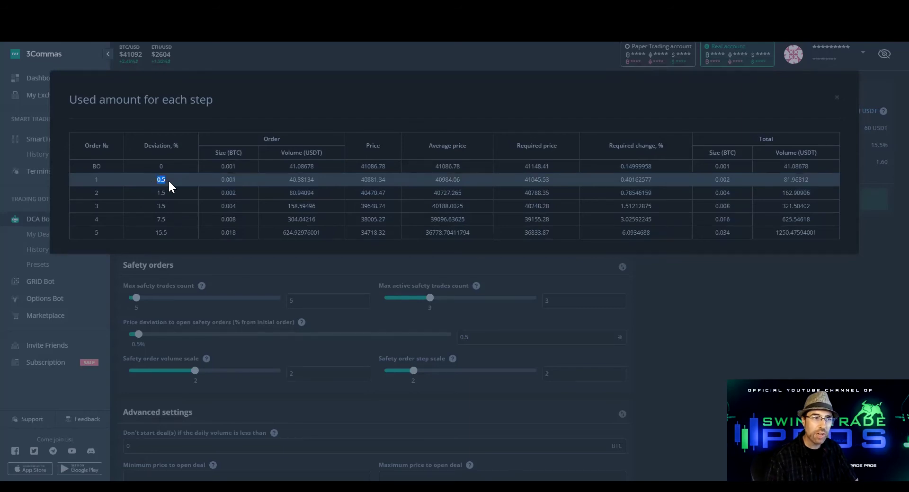
{"action": "left_click_drag", "start_coordinate": [283, 180], "coordinate": [326, 179]}
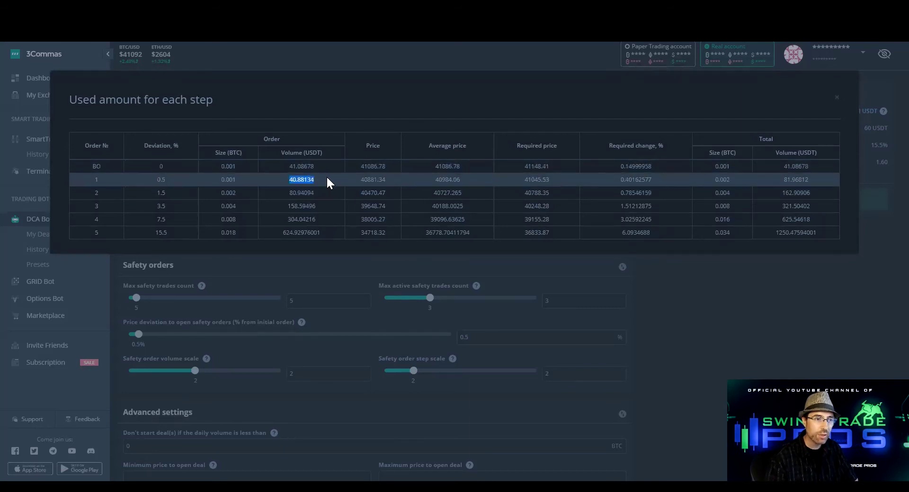
{"action": "left_click", "coordinate": [323, 178]}
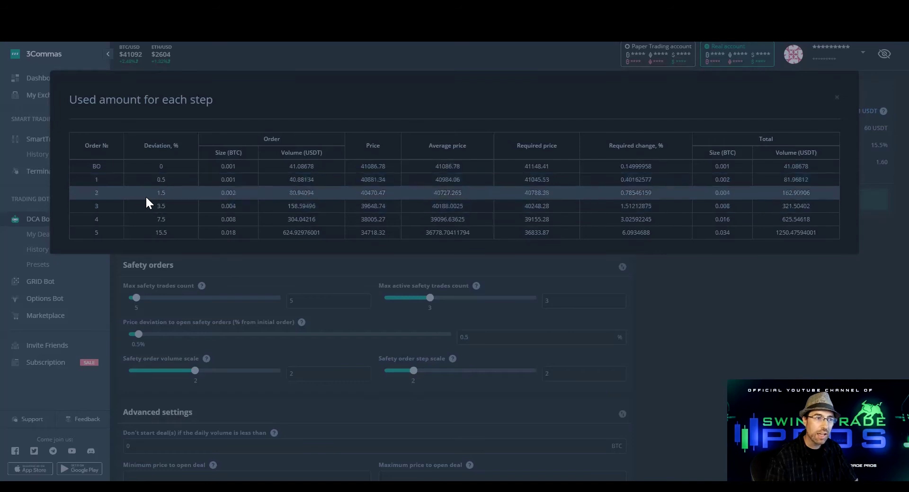
{"action": "left_click", "coordinate": [289, 195]}
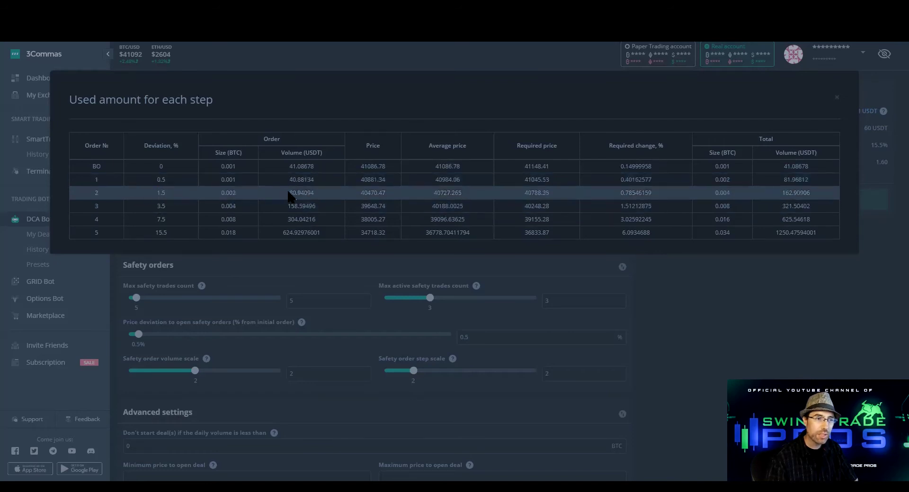
{"action": "left_click", "coordinate": [178, 203]}
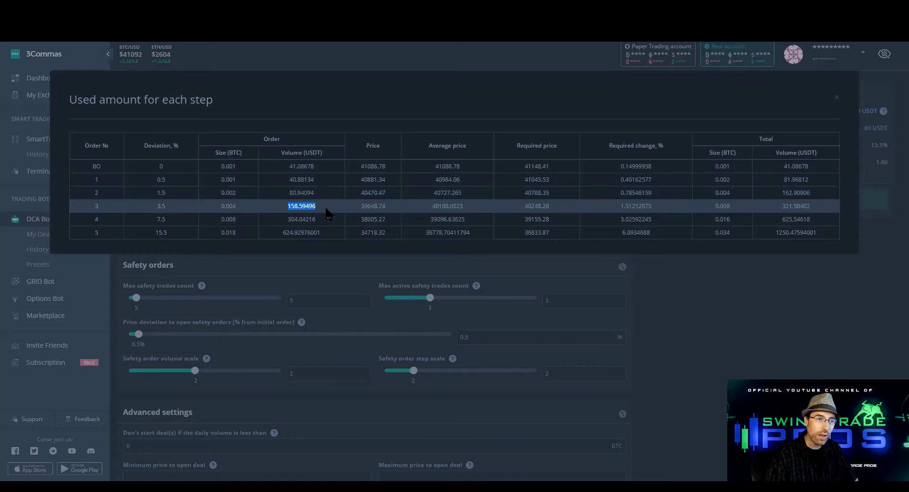
{"action": "left_click", "coordinate": [142, 221]}
{"action": "left_click_drag", "start_coordinate": [153, 220], "coordinate": [173, 220]}
{"action": "left_click", "coordinate": [256, 215]}
{"action": "left_click_drag", "start_coordinate": [285, 219], "coordinate": [313, 219]}
{"action": "left_click", "coordinate": [147, 229]}
{"action": "left_click_drag", "start_coordinate": [147, 231], "coordinate": [174, 230]}
{"action": "left_click", "coordinate": [273, 234]}
{"action": "left_click_drag", "start_coordinate": [283, 232], "coordinate": [314, 233]}
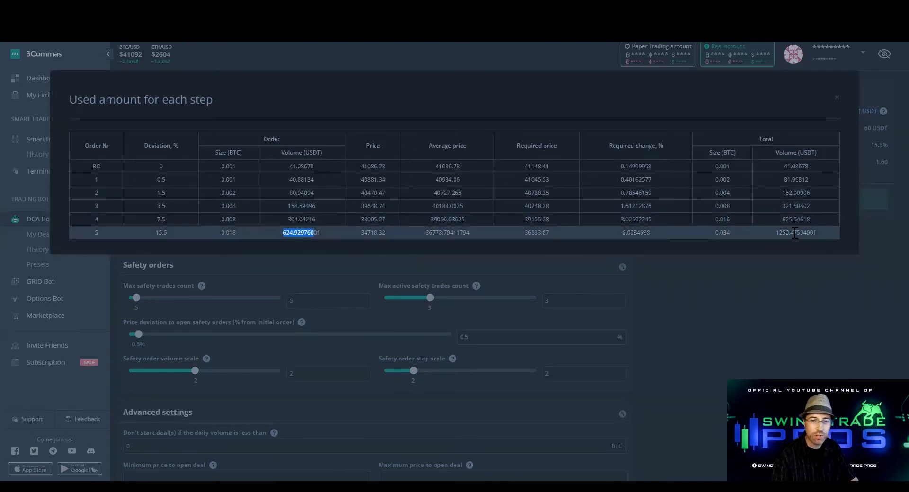
{"action": "mouse_move", "coordinate": [776, 233]}
{"action": "left_mouse_down"}
{"action": "mouse_move", "coordinate": [797, 234]}
{"action": "mouse_move", "coordinate": [790, 237]}
{"action": "left_mouse_up"}
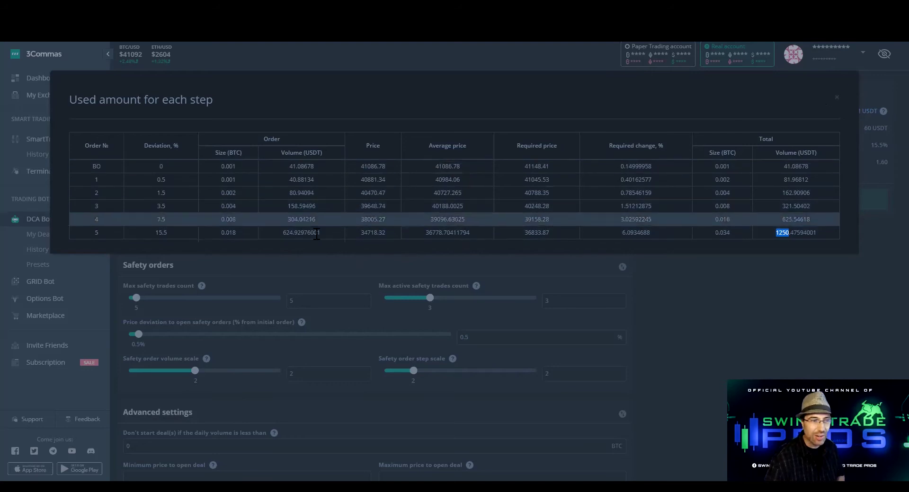
{"action": "left_click_drag", "start_coordinate": [146, 234], "coordinate": [178, 232]}
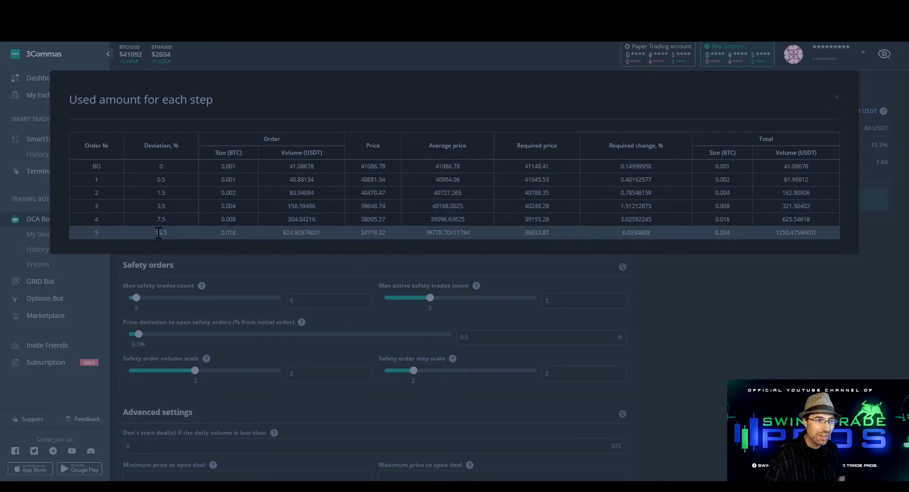
Close the table and change the safety order volume scale from 2 to 2.2
{"action": "left_click", "coordinate": [837, 103]}
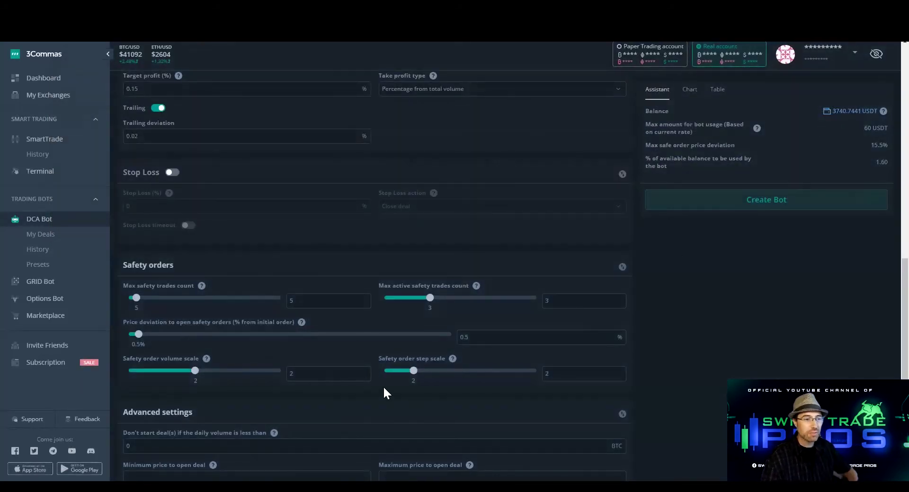
{"action": "left_click", "coordinate": [326, 374]}
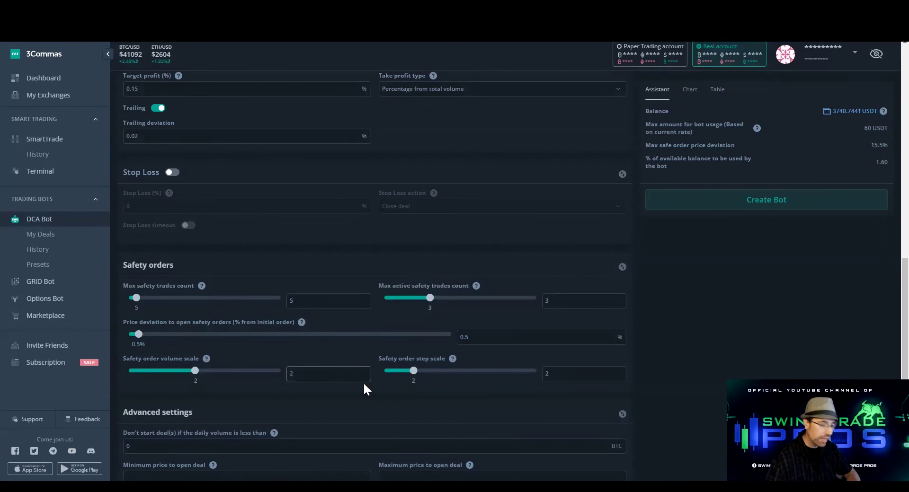
{"action": "left_click", "coordinate": [572, 227]}
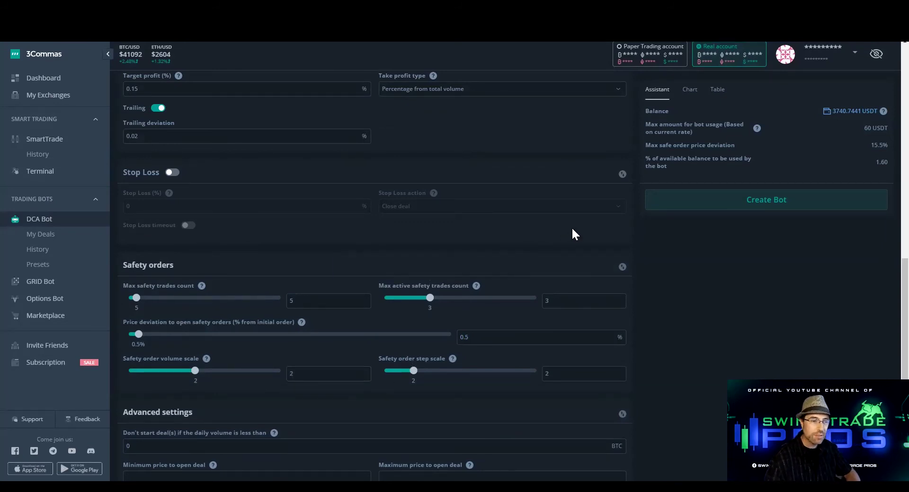
{"action": "left_click", "coordinate": [329, 374]}
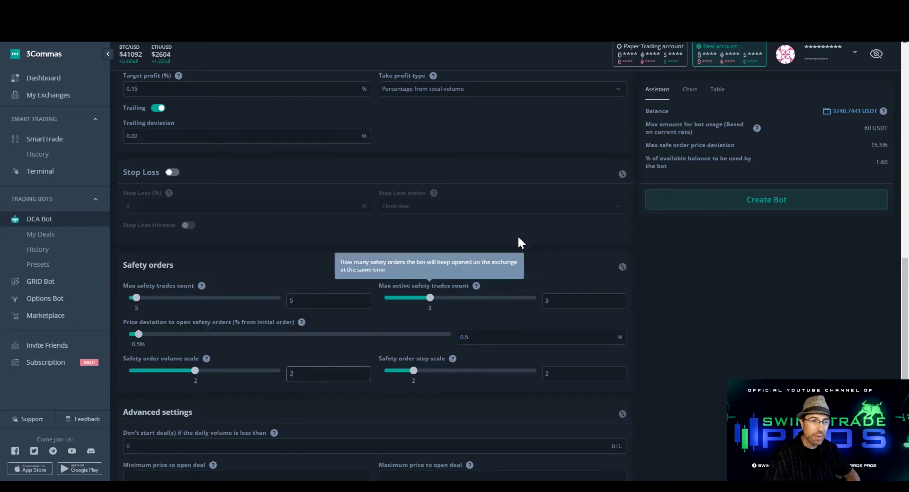
{"action": "type", "text": ".2"}
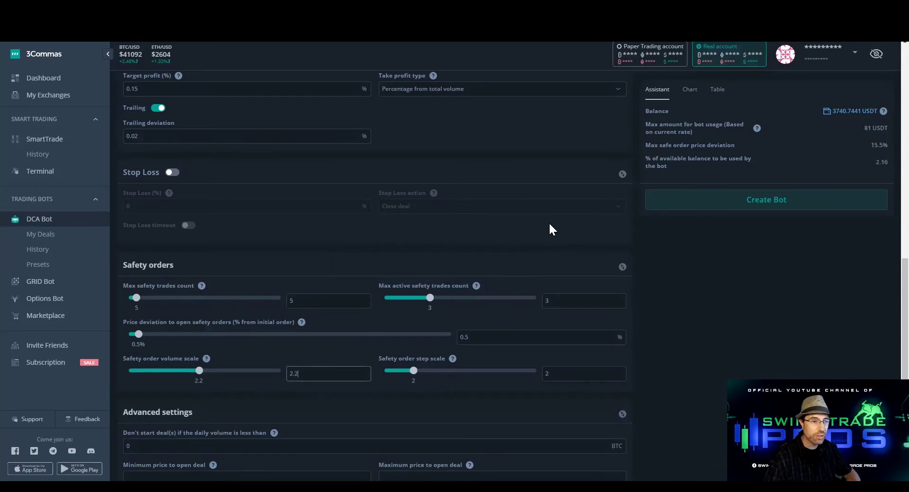
{"action": "left_click", "coordinate": [550, 254]}
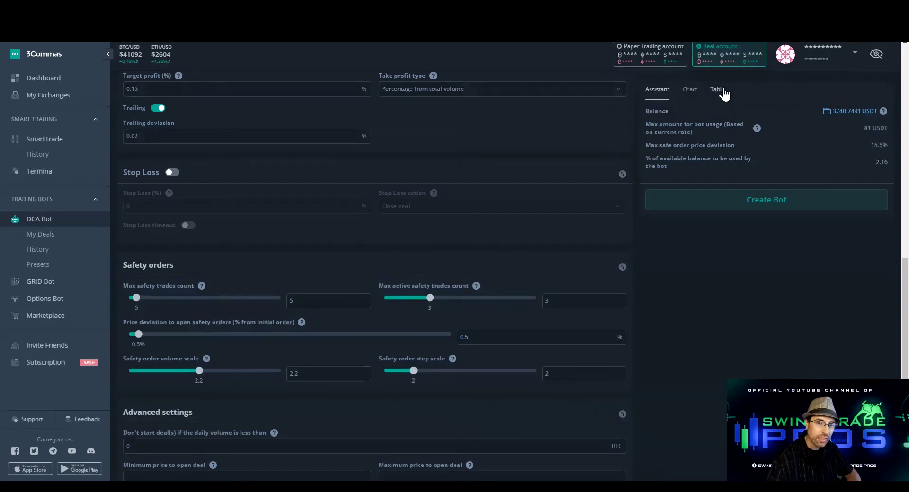
Check the per-step table's new 1722.36 USDT total, keeping the volume scale at 2.2
{"action": "left_click", "coordinate": [723, 90]}
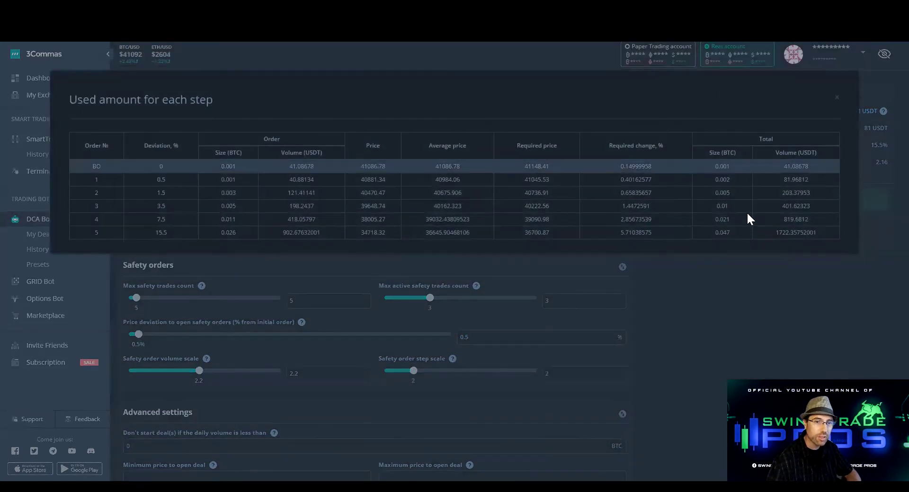
{"action": "double_click", "coordinate": [785, 233]}
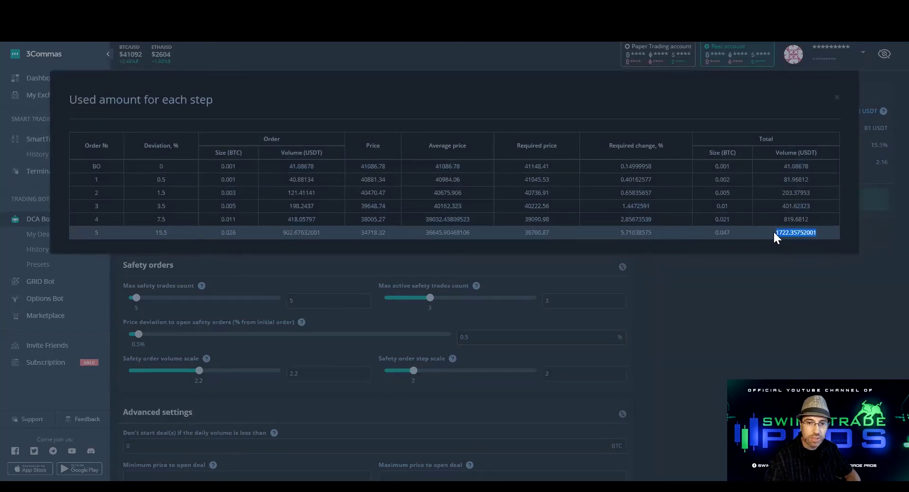
{"action": "left_click", "coordinate": [837, 100]}
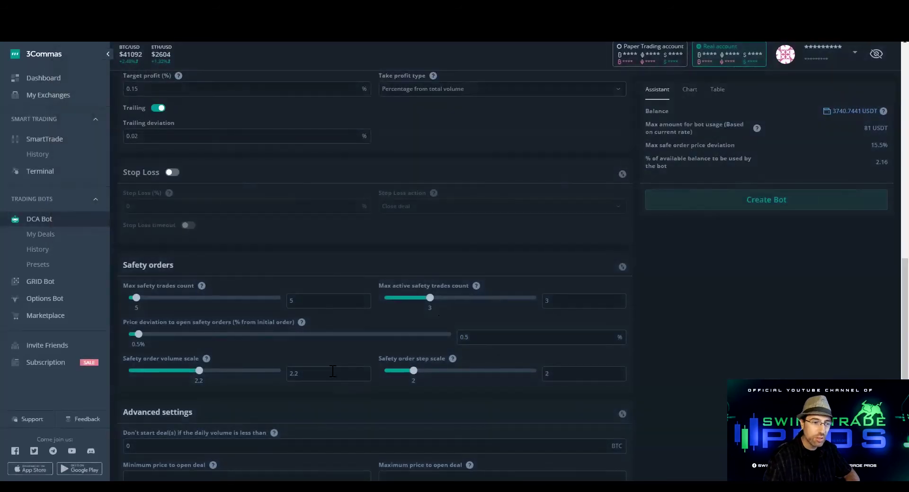
{"action": "left_click", "coordinate": [295, 374]}
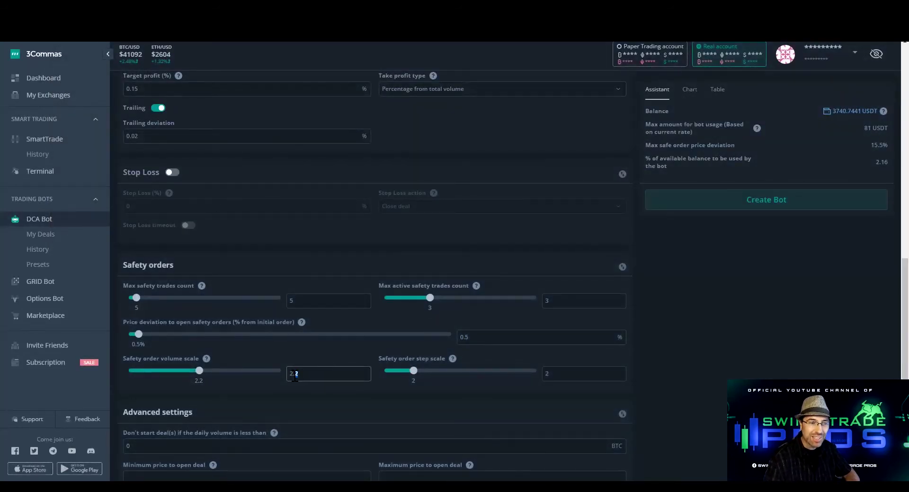
{"action": "left_click", "coordinate": [565, 248]}
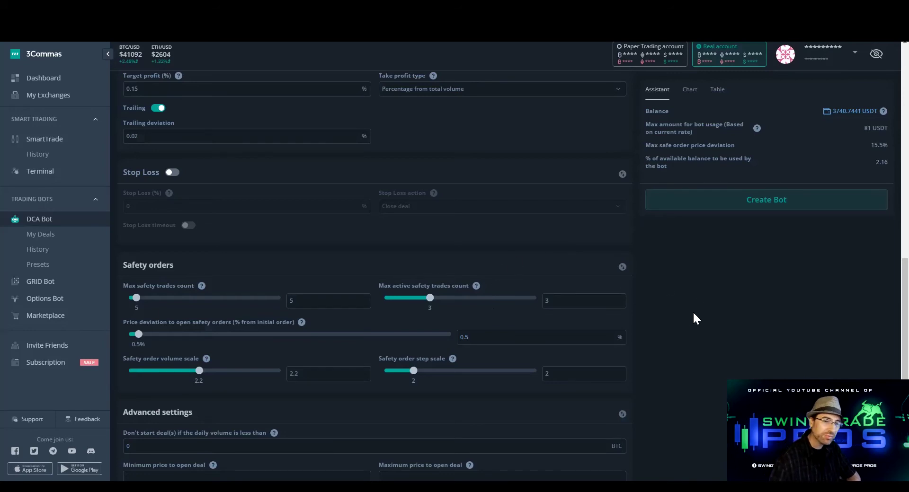
{"action": "scroll", "coordinate": [686, 322], "scroll_direction": "up", "scroll_amount": 1}
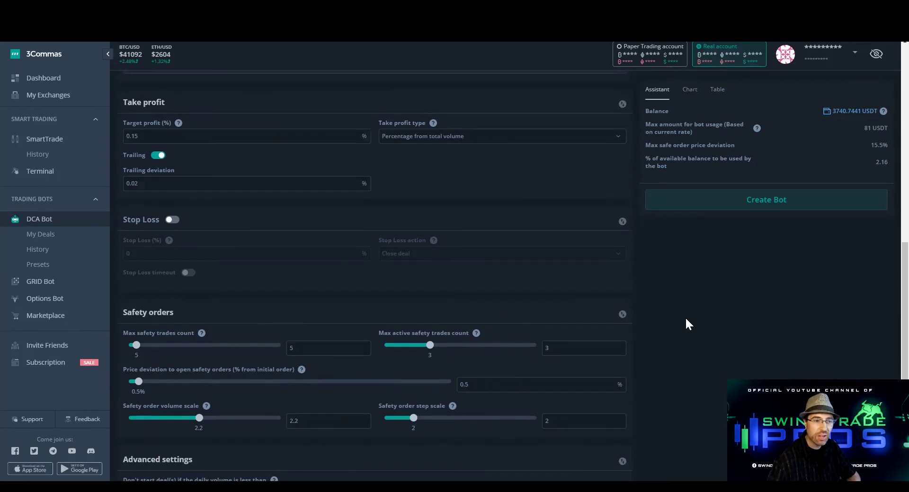
Create the BTC PSAR LONG bot and start it
{"action": "left_click", "coordinate": [768, 204]}
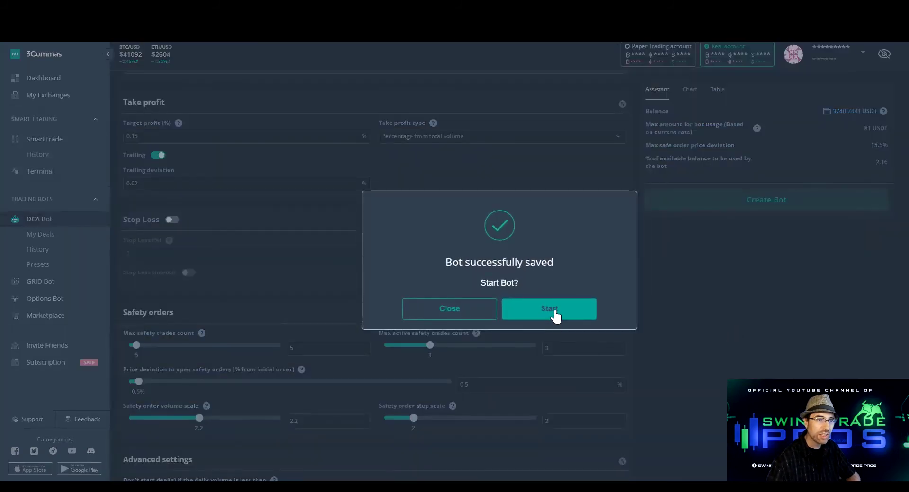
{"action": "left_click", "coordinate": [554, 315]}
{"action": "left_click", "coordinate": [521, 313]}
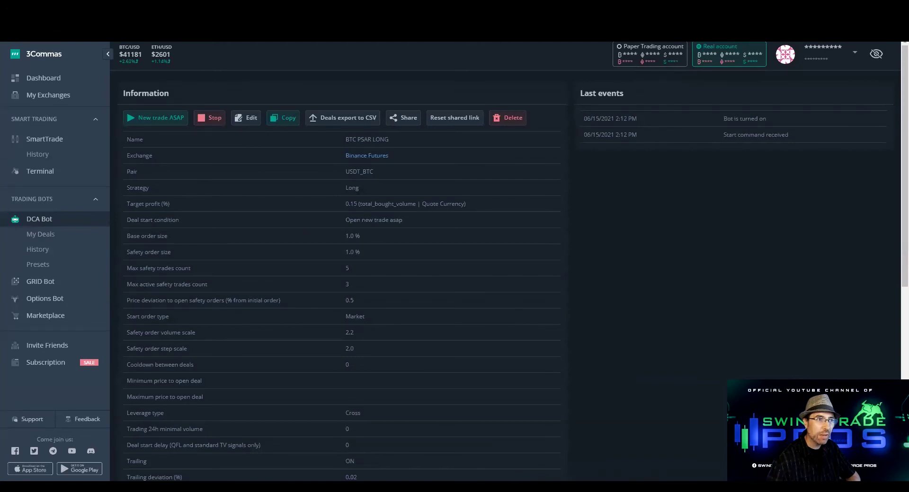
Copy the bot's 'Message for deal start signal' for the TradingView alert
{"action": "scroll", "coordinate": [425, 292], "scroll_direction": "down", "scroll_amount": 5}
{"action": "scroll", "coordinate": [425, 288], "scroll_direction": "down", "scroll_amount": 2}
{"action": "scroll", "coordinate": [381, 261], "scroll_direction": "up", "scroll_amount": 2}
{"action": "left_click", "coordinate": [360, 284]}
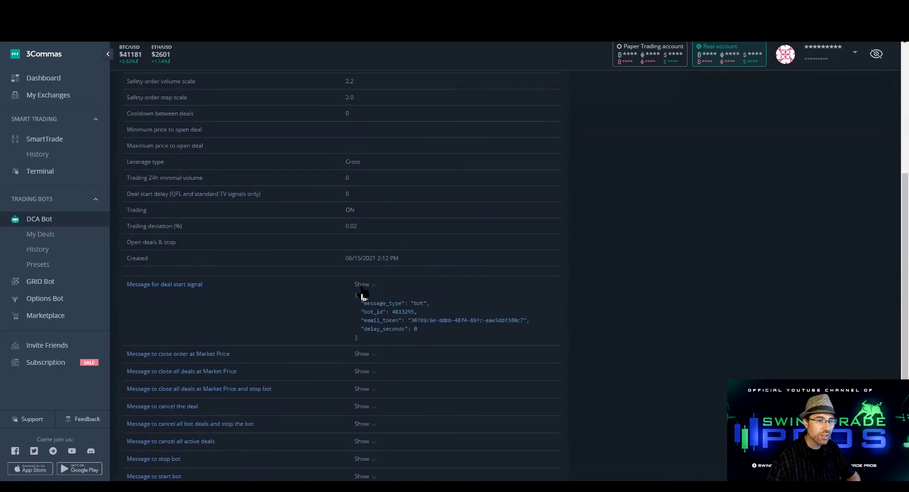
{"action": "left_click", "coordinate": [379, 331]}
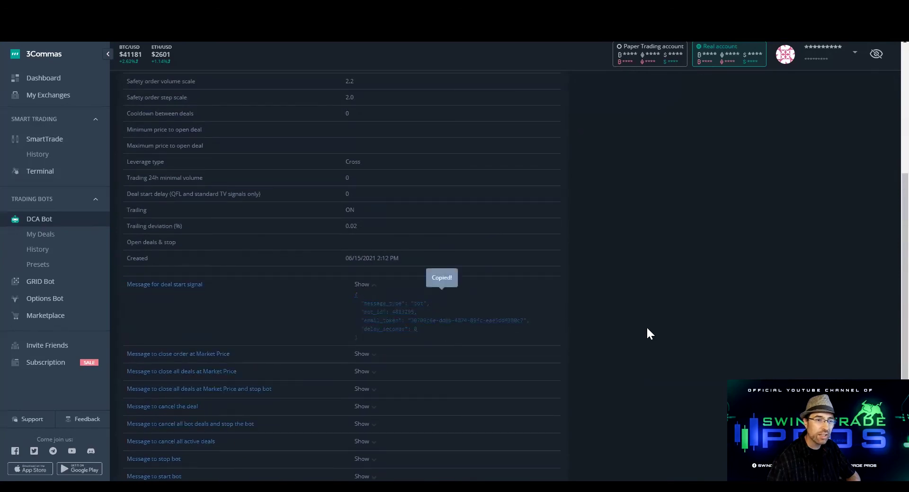
{"action": "key", "text": "alt+Tab"}
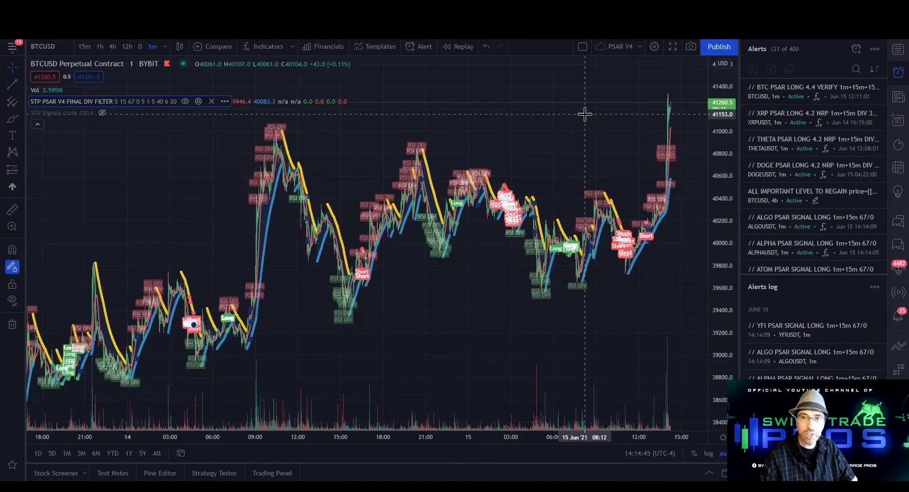
Start a BTCUSD alert on the STP PSAR V4 indicator, triggering once per bar close
{"action": "left_click", "coordinate": [854, 47]}
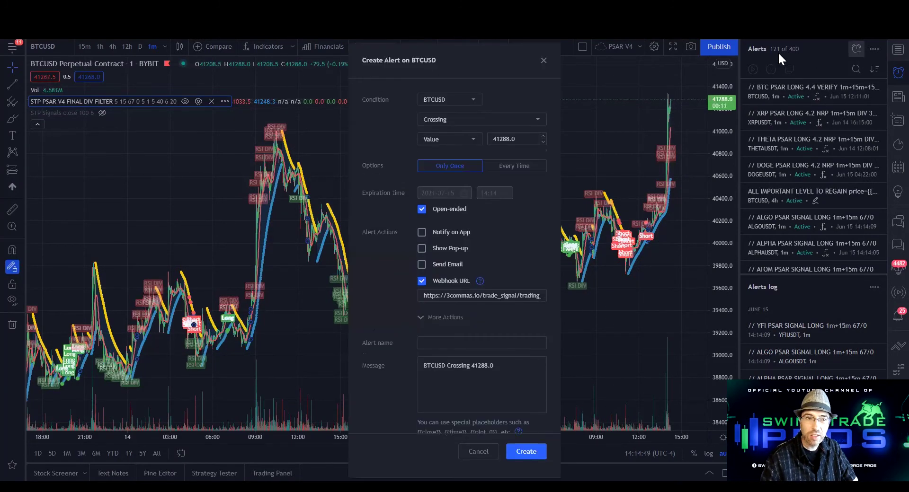
{"action": "left_click", "coordinate": [475, 100]}
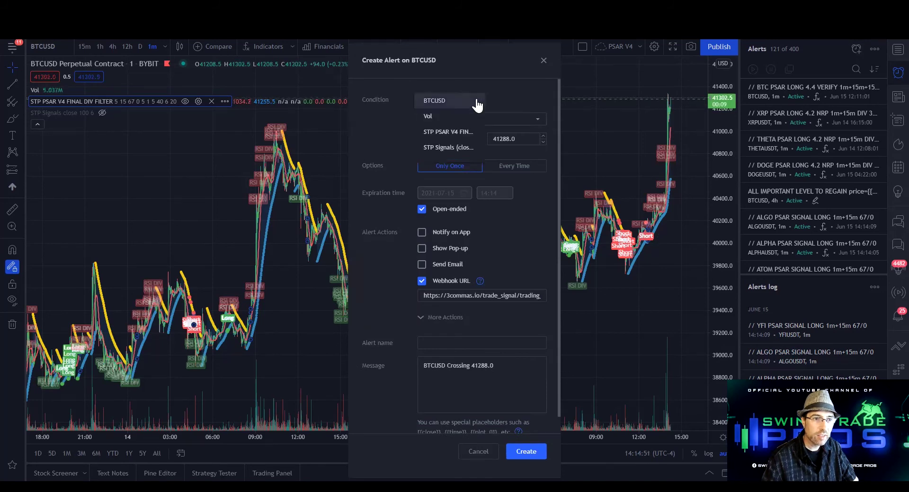
{"action": "left_click", "coordinate": [456, 136]}
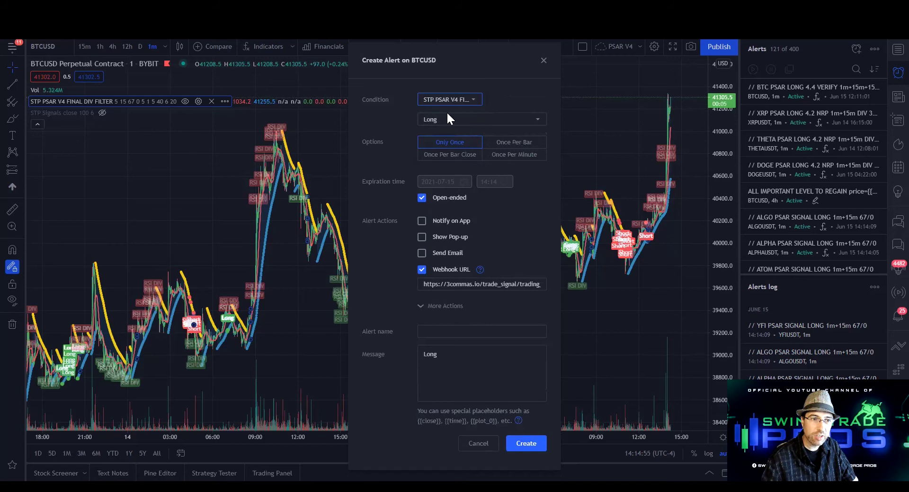
{"action": "left_click", "coordinate": [450, 154]}
{"action": "mouse_move", "coordinate": [522, 148]}
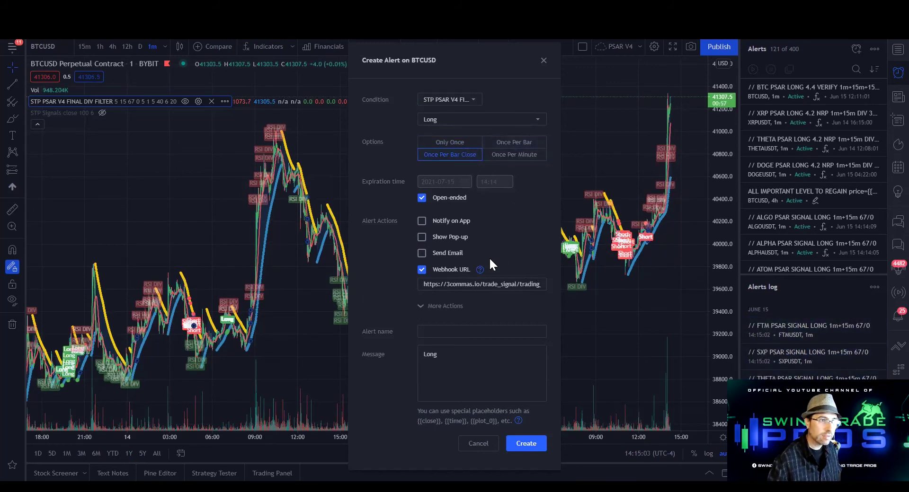
Paste the bot payload as the message, headed '// BTC PSAR LONG 5m+5m 5m(40)+6m(20) RSI <67'
{"action": "double_click", "coordinate": [445, 357]}
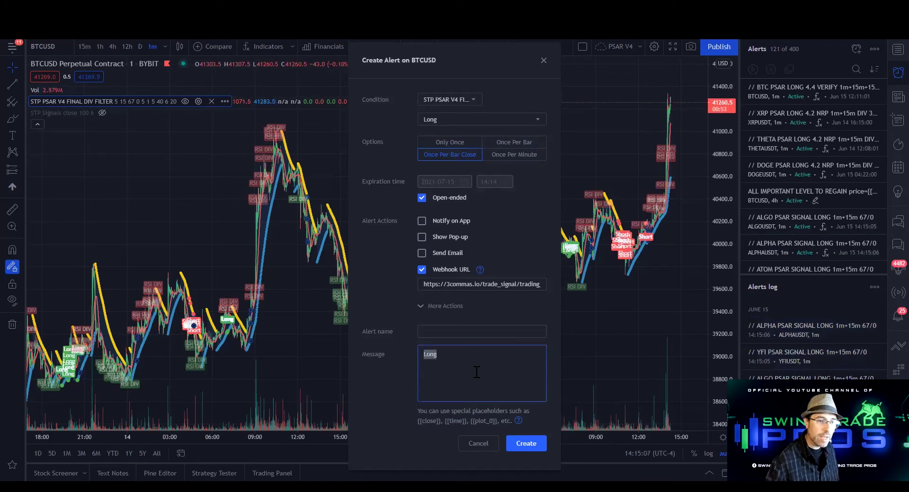
{"action": "key", "text": "ctrl+v"}
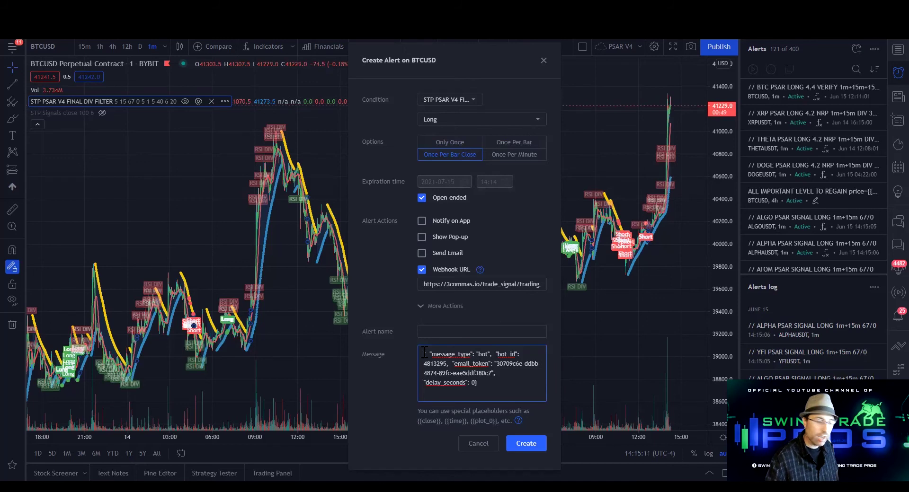
{"action": "key", "text": "Return"}
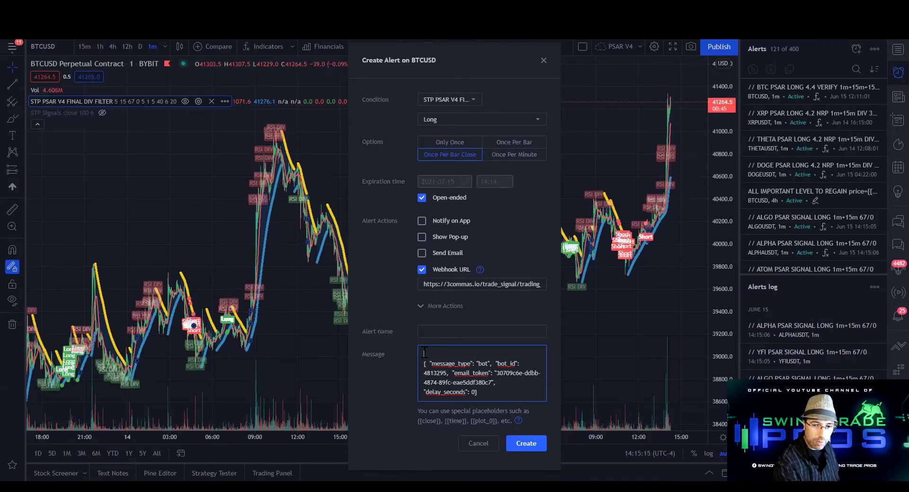
{"action": "type", "text": "//"}
{"action": "type", "text": " BTT"}
{"action": "key", "text": "BackSpace"}
{"action": "type", "text": "C PSAR"}
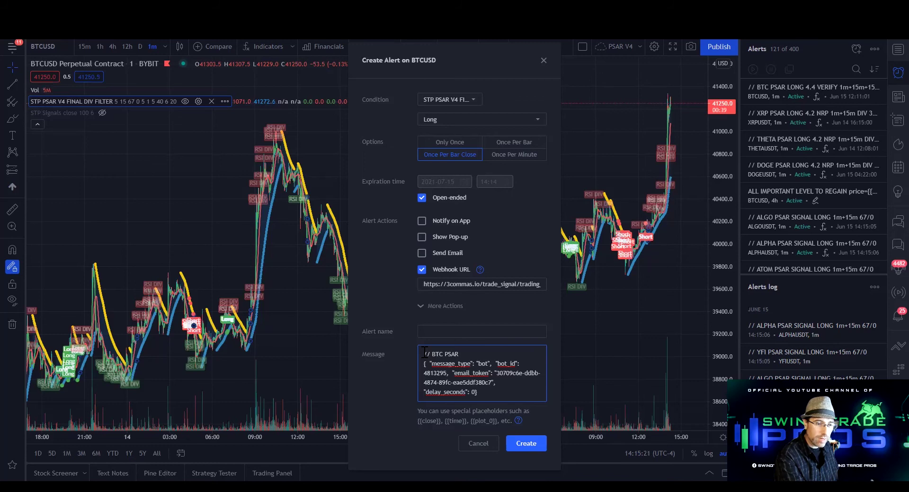
{"action": "type", "text": " LONG"}
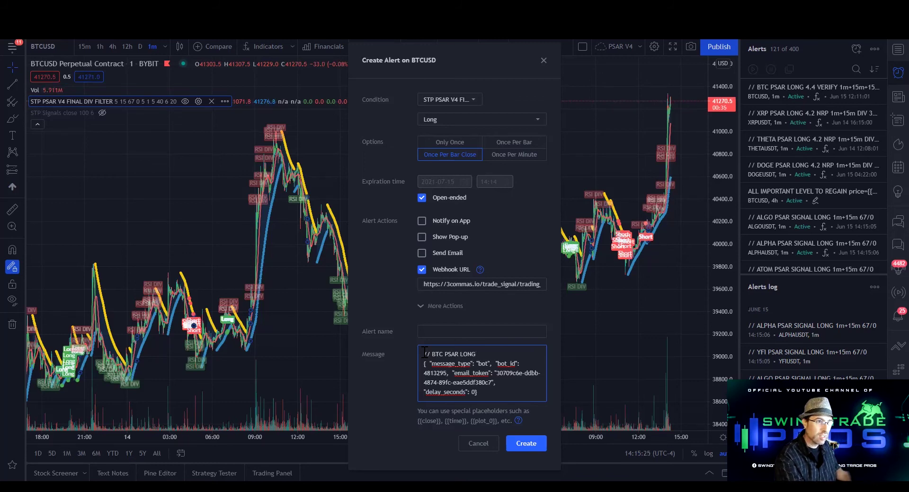
{"action": "type", "text": "5,"}
{"action": "type", "text": "+5m"}
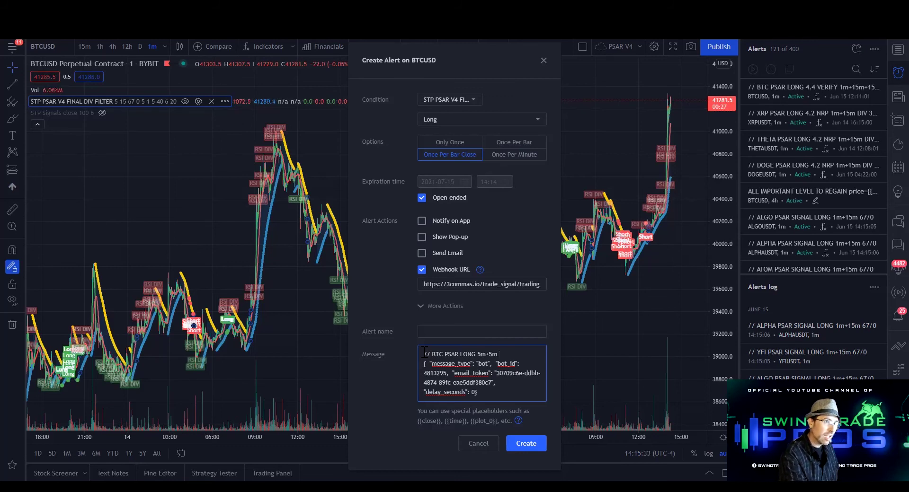
{"action": "type", "text": "5m(40"}
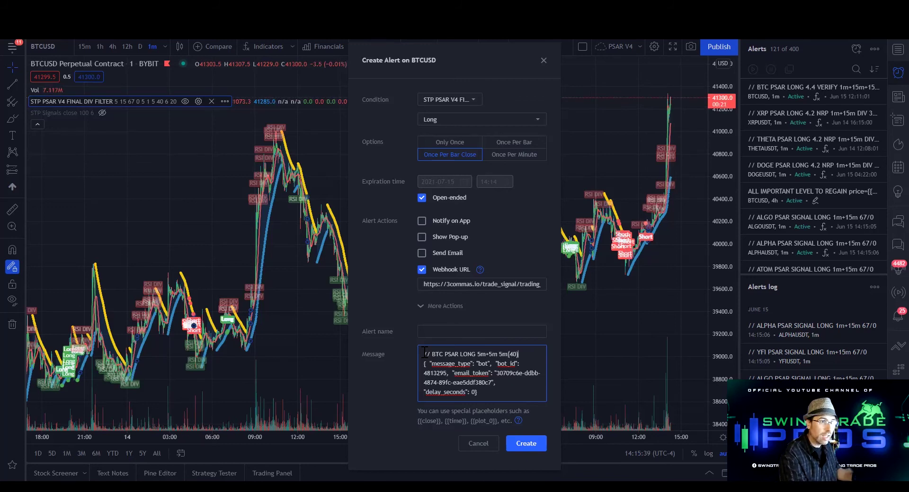
{"action": "type", "text": ")+6m(2"}
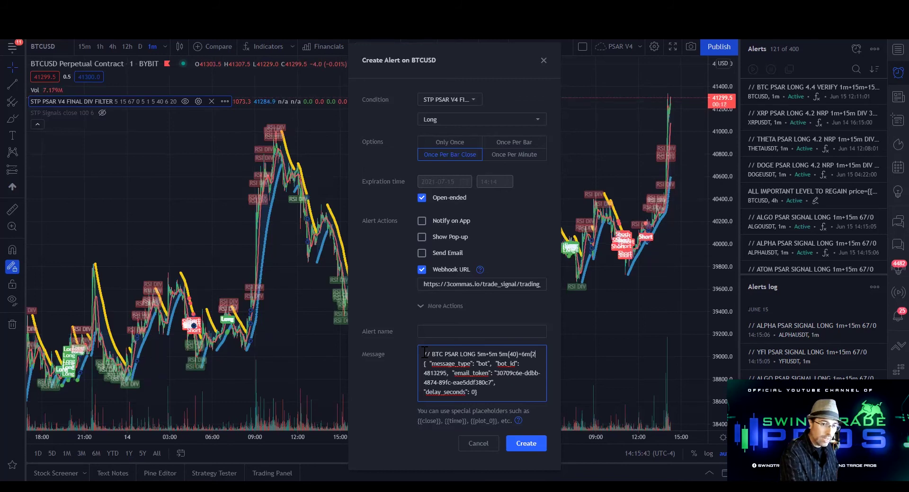
{"action": "type", "text": "0)"}
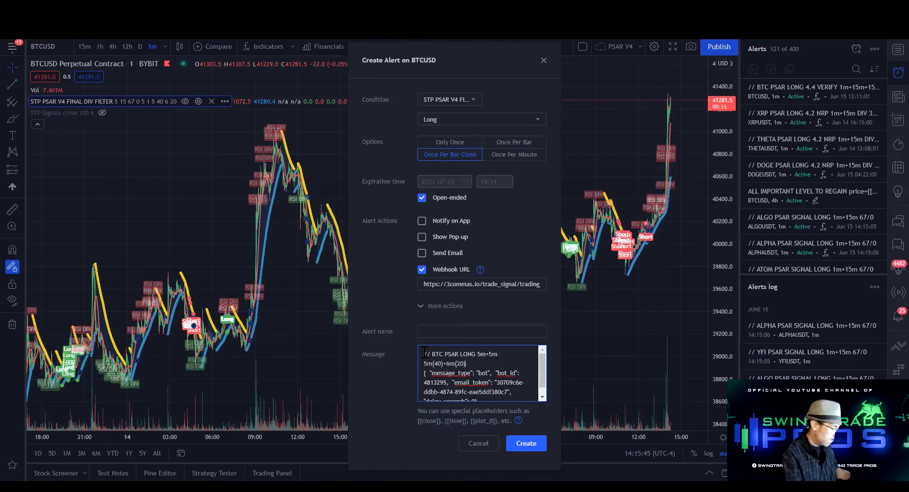
{"action": "type", "text": " RSI <67"}
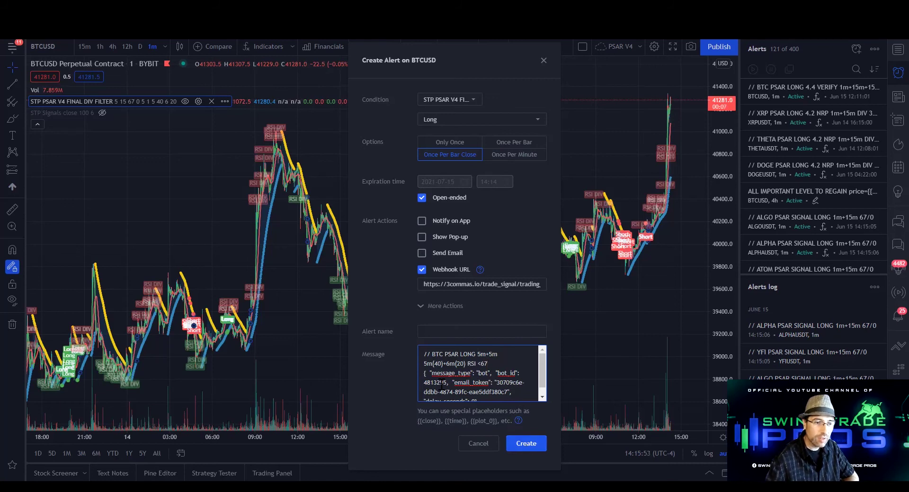
Create the BTC PSAR LONG alert and clone it
{"action": "left_click", "coordinate": [527, 446]}
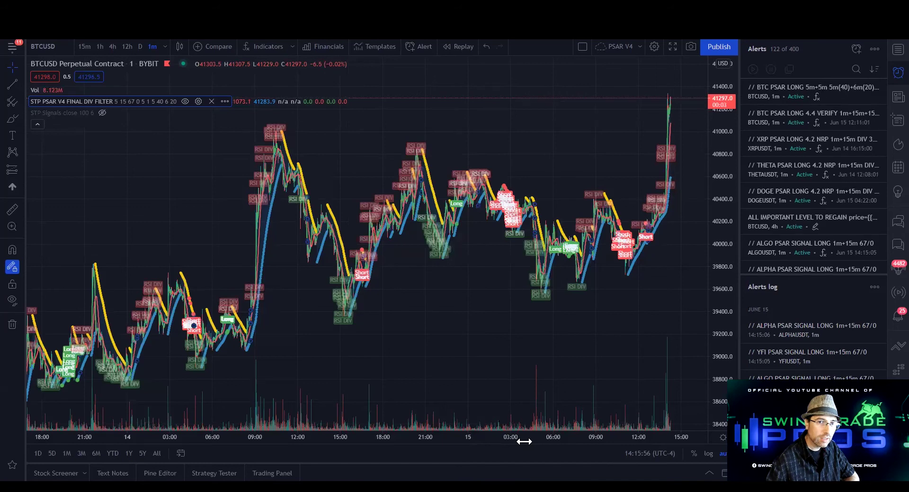
{"action": "mouse_move", "coordinate": [828, 95]}
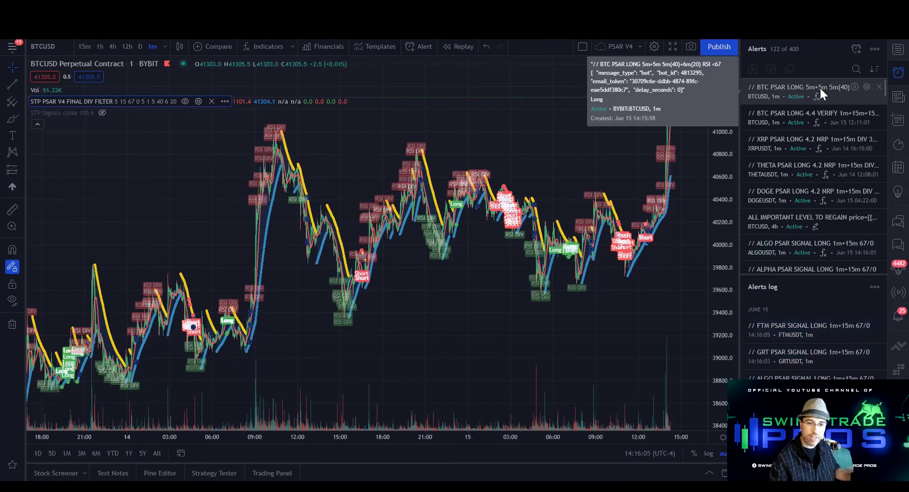
{"action": "right_click", "coordinate": [820, 86]}
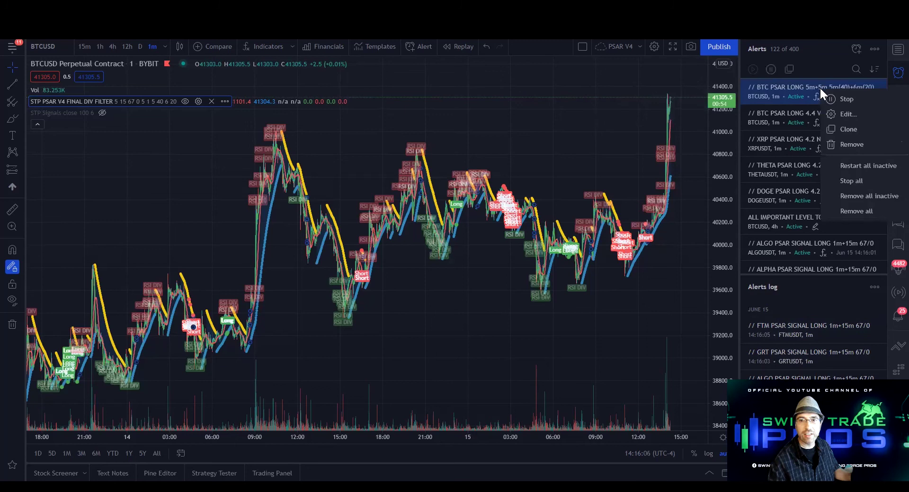
{"action": "left_click", "coordinate": [849, 129]}
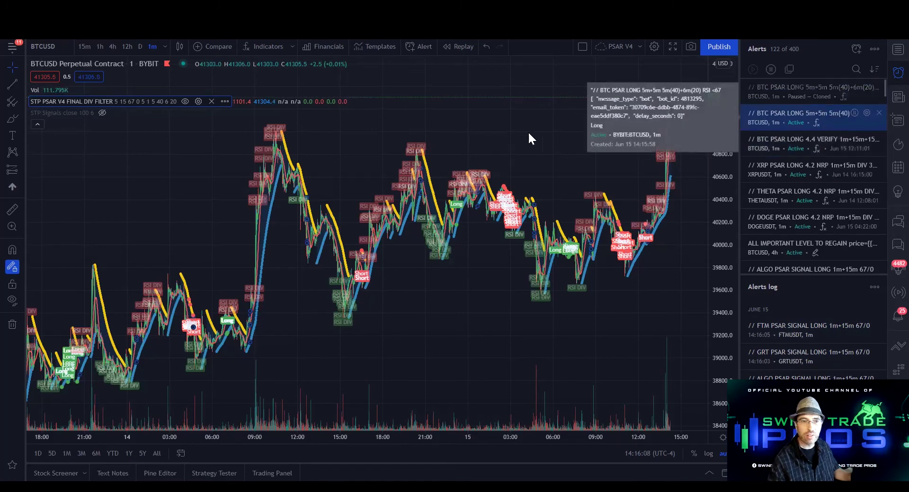
Switch the chart to ETHUSDT (Ethereum / TetherUS) on Binance
{"action": "type", "text": "ETHUS"}
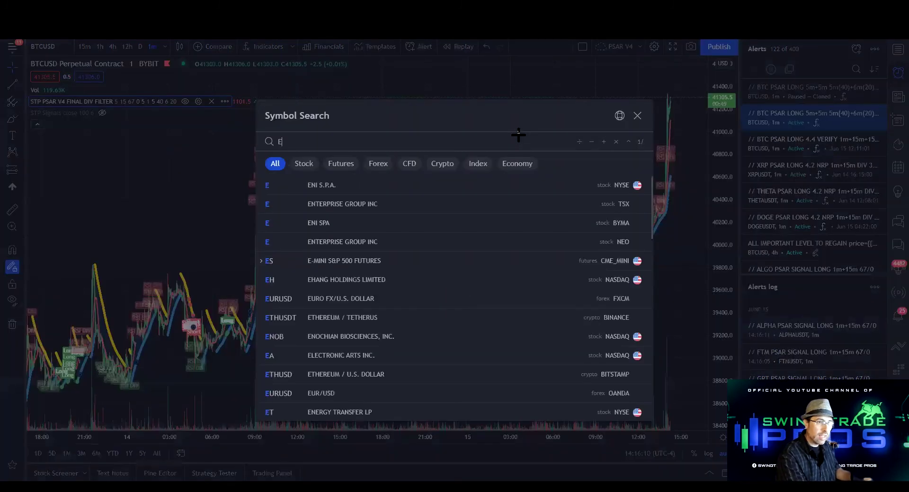
{"action": "key", "text": "BackSpace"}
{"action": "key", "text": "BackSpace"}
{"action": "type", "text": "SDT"}
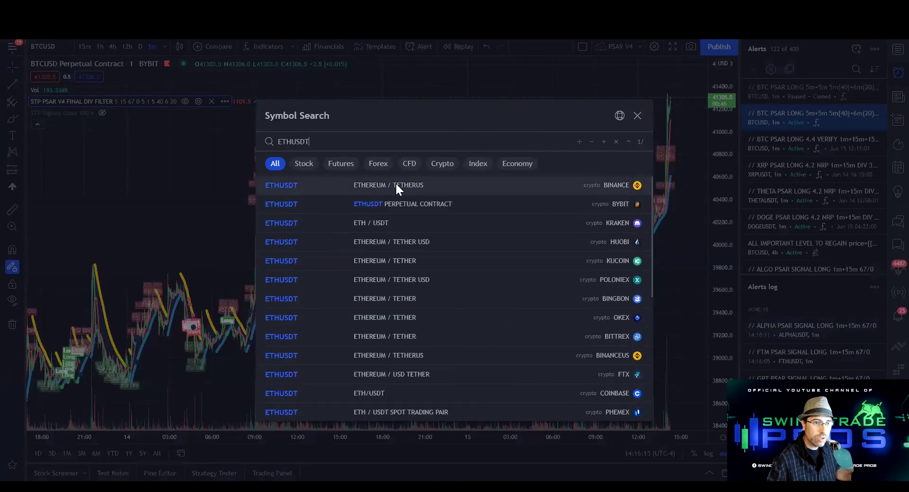
{"action": "left_click", "coordinate": [396, 185]}
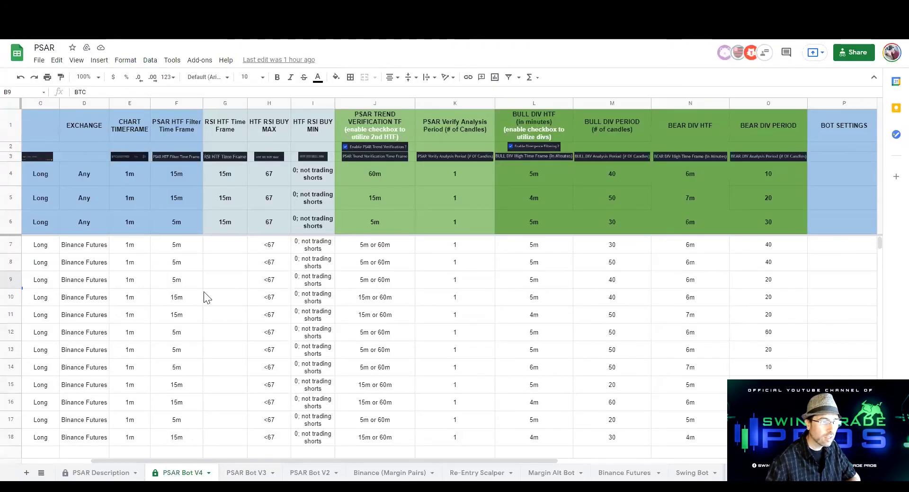
Scroll the PSAR Bot V4 sheet sideways to read the ETH row's 15m filter and 40/20 periods
{"action": "scroll", "coordinate": [166, 303], "scroll_direction": "left", "scroll_amount": 3}
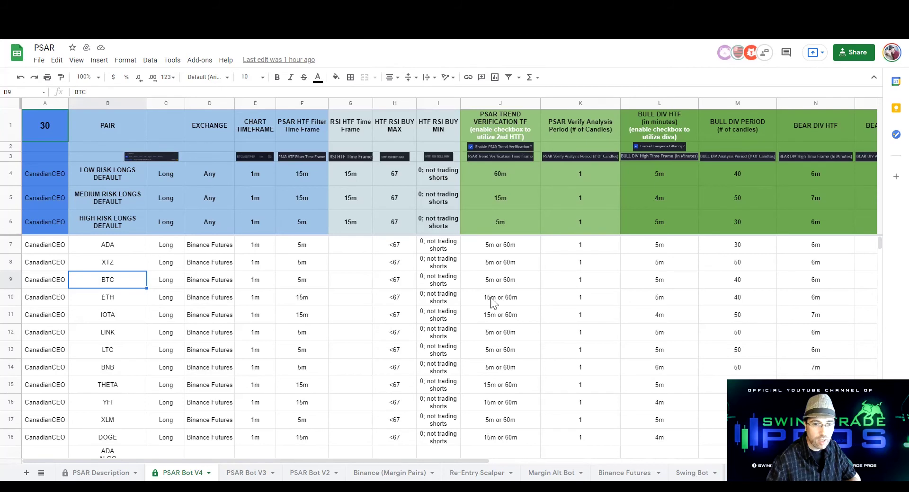
{"action": "scroll", "coordinate": [491, 302], "scroll_direction": "right", "scroll_amount": 3}
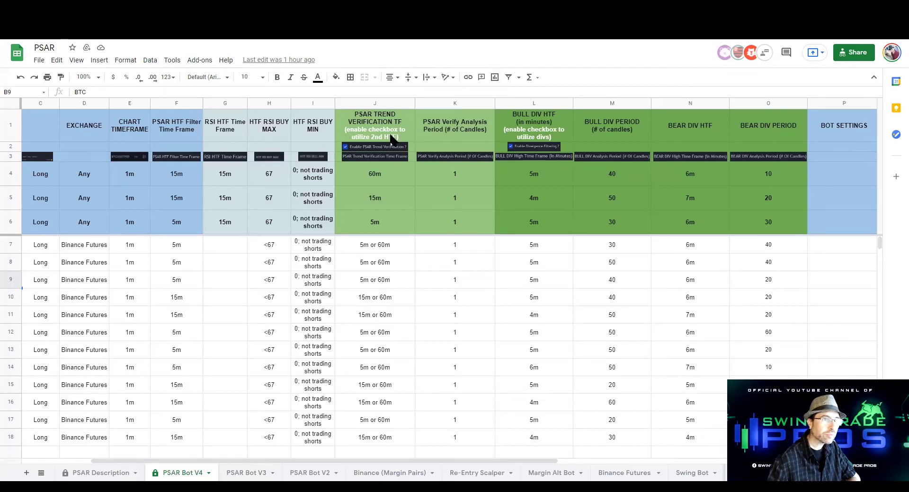
{"action": "scroll", "coordinate": [391, 138], "scroll_direction": "left", "scroll_amount": 3}
Change the indicator's PSAR HTF Filter and Trend Verification time frames to 15 on ETHUSDT
{"action": "key", "text": "ctrl+Tab"}
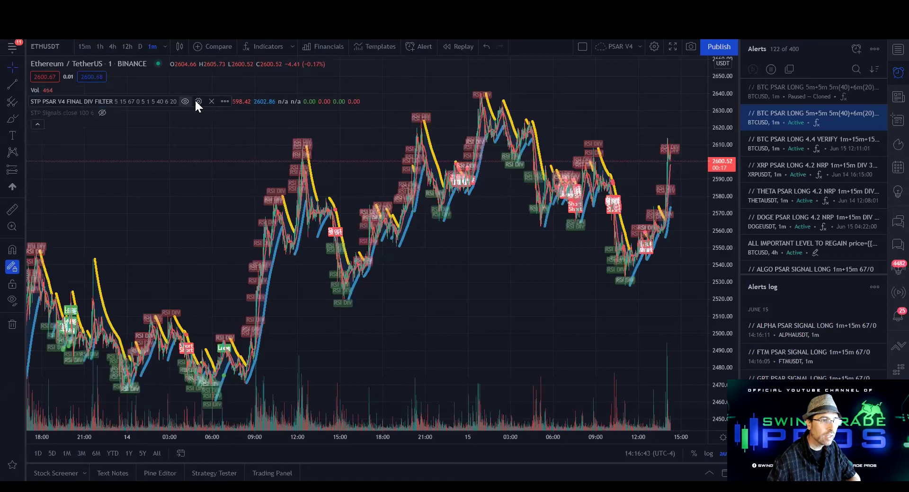
{"action": "left_click", "coordinate": [197, 101]}
{"action": "left_click", "coordinate": [501, 110]}
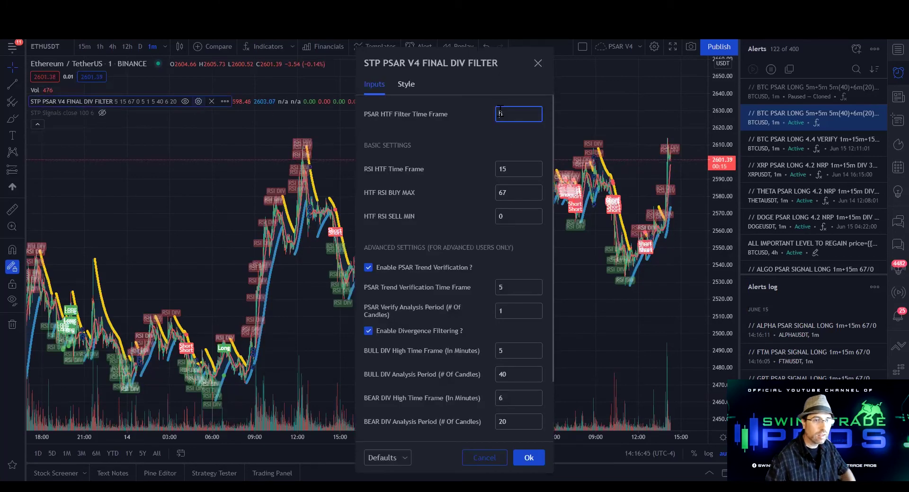
{"action": "type", "text": "1"}
{"action": "left_click", "coordinate": [500, 290]}
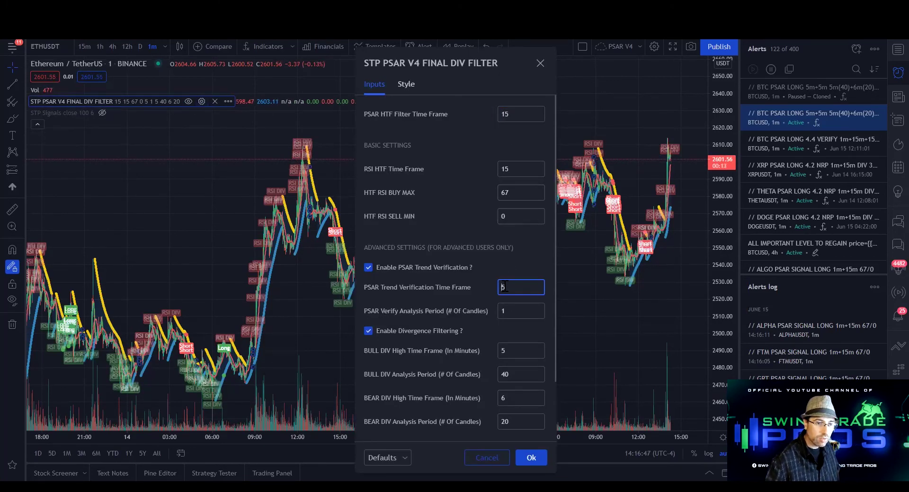
{"action": "type", "text": "1"}
{"action": "left_click", "coordinate": [521, 333]}
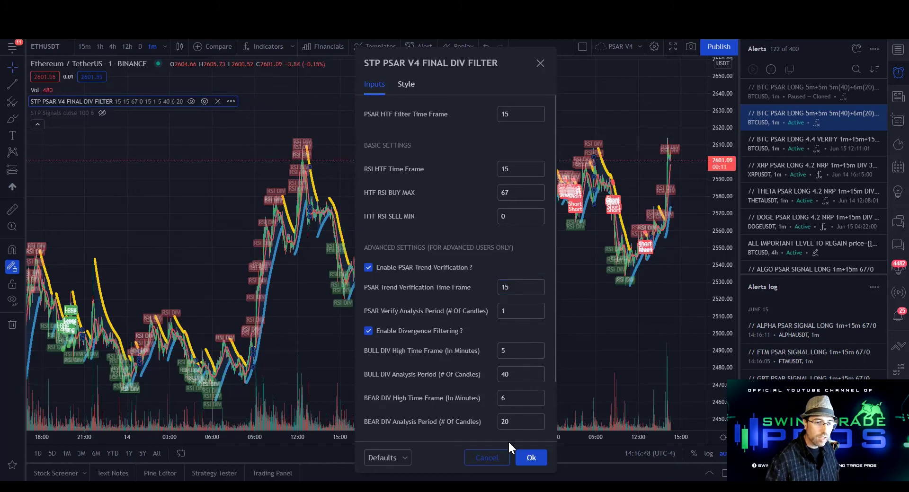
{"action": "left_click", "coordinate": [533, 456]}
{"action": "left_click_drag", "start_coordinate": [419, 266], "coordinate": [493, 217]}
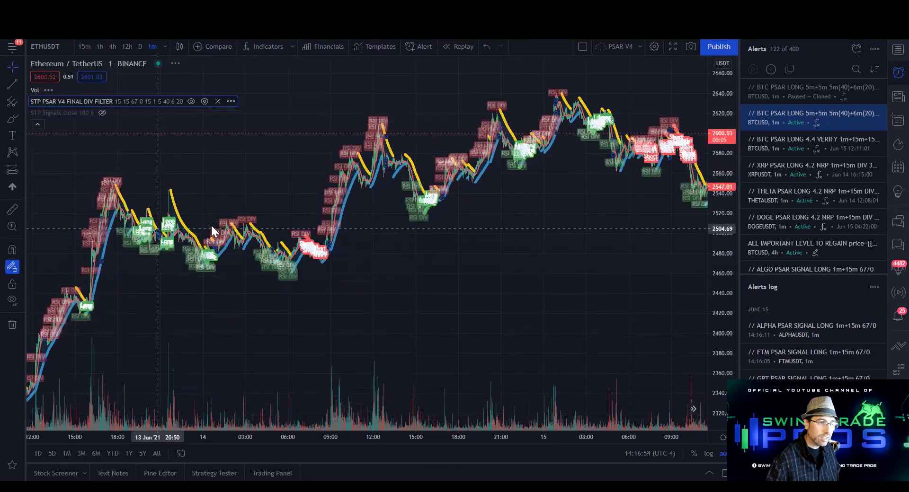
{"action": "scroll", "coordinate": [257, 231], "scroll_direction": "left", "scroll_amount": 5}
{"action": "scroll", "coordinate": [257, 231], "scroll_direction": "left", "scroll_amount": 5}
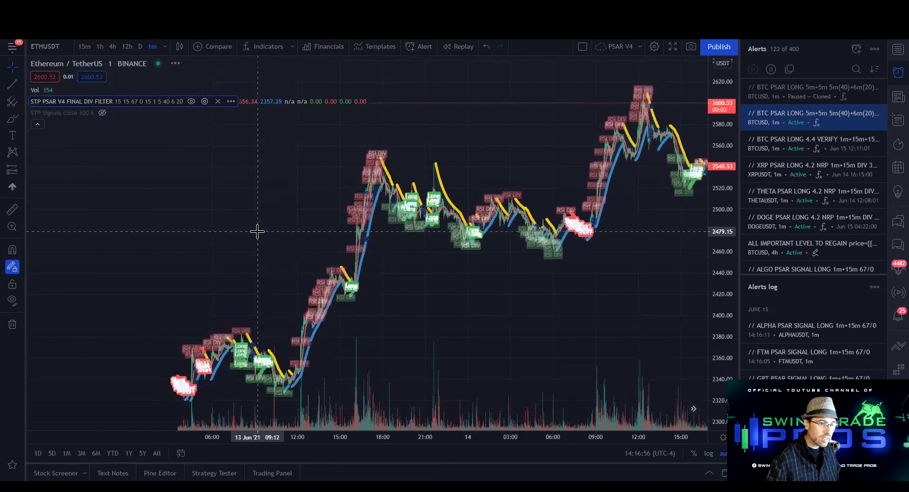
{"action": "scroll", "coordinate": [257, 231], "scroll_direction": "left", "scroll_amount": 5}
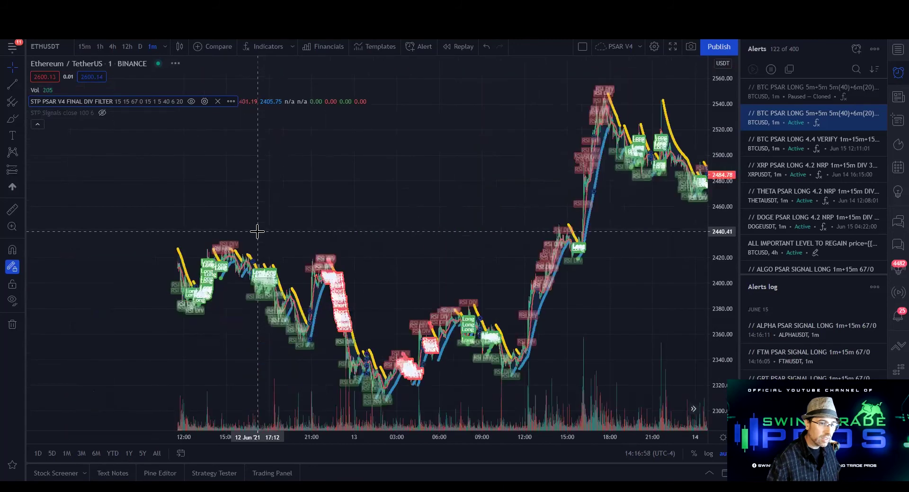
{"action": "scroll", "coordinate": [280, 243], "scroll_direction": "left", "scroll_amount": 5}
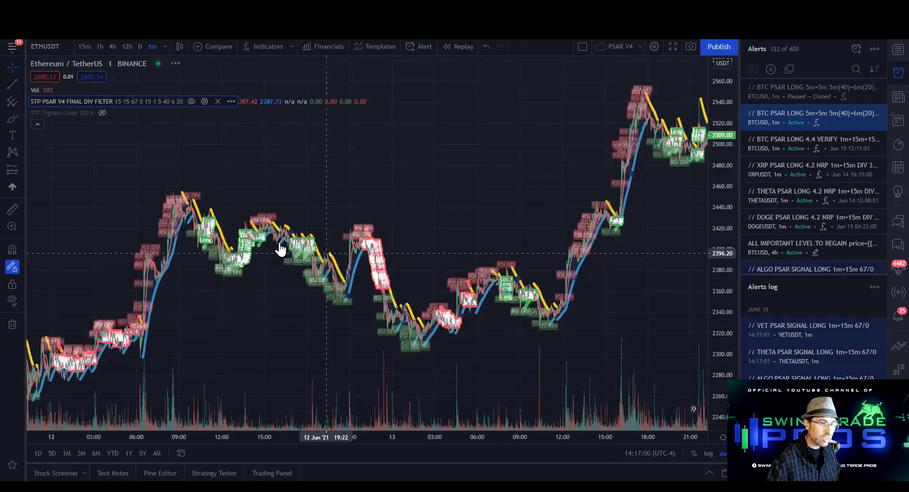
{"action": "scroll", "coordinate": [280, 243], "scroll_direction": "right", "scroll_amount": 10}
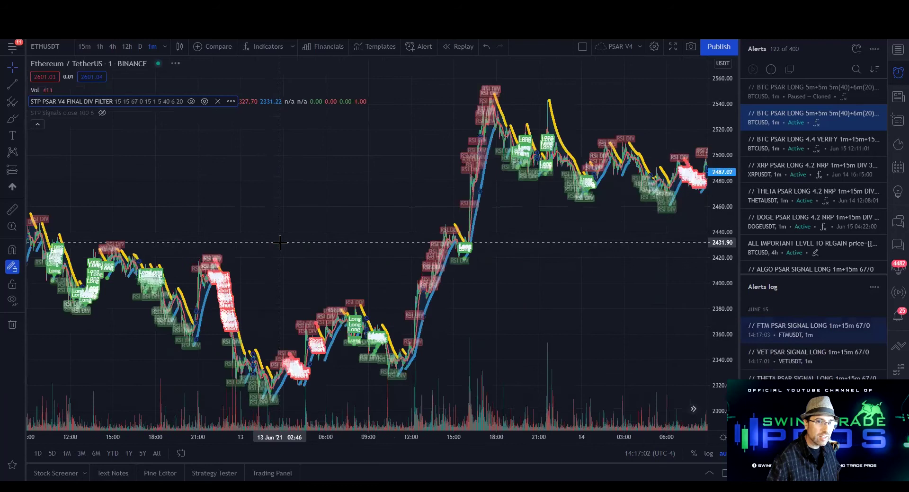
{"action": "scroll", "coordinate": [279, 242], "scroll_direction": "right", "scroll_amount": 8}
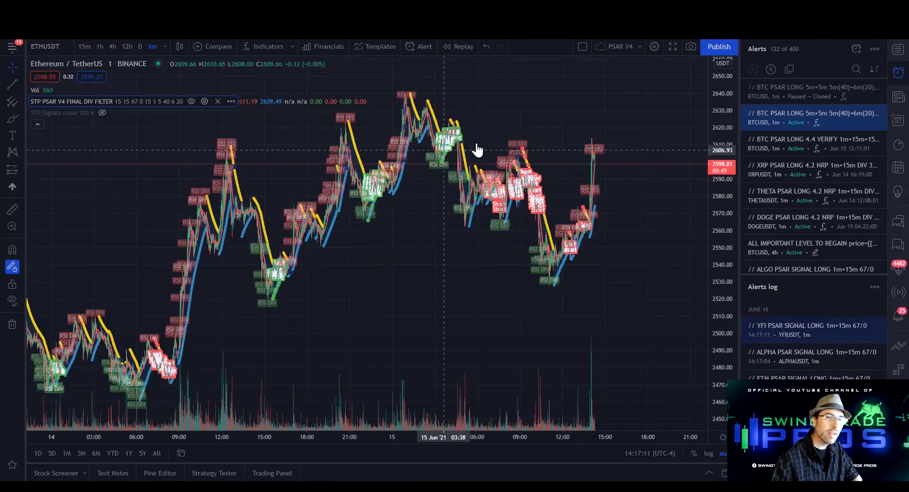
{"action": "mouse_move", "coordinate": [852, 95]}
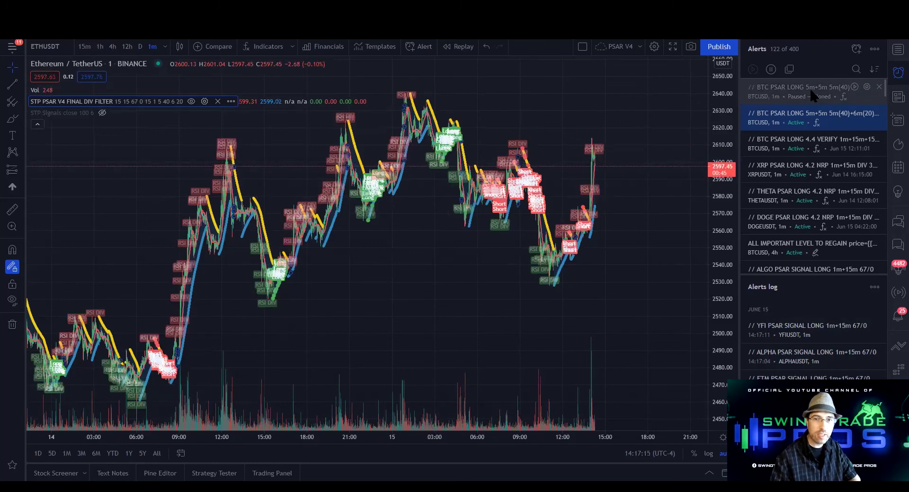
Set the cloned alert's condition to STP PSAR V4 FINAL DIV FILTER instead of STP Signals
{"action": "left_click", "coordinate": [865, 85]}
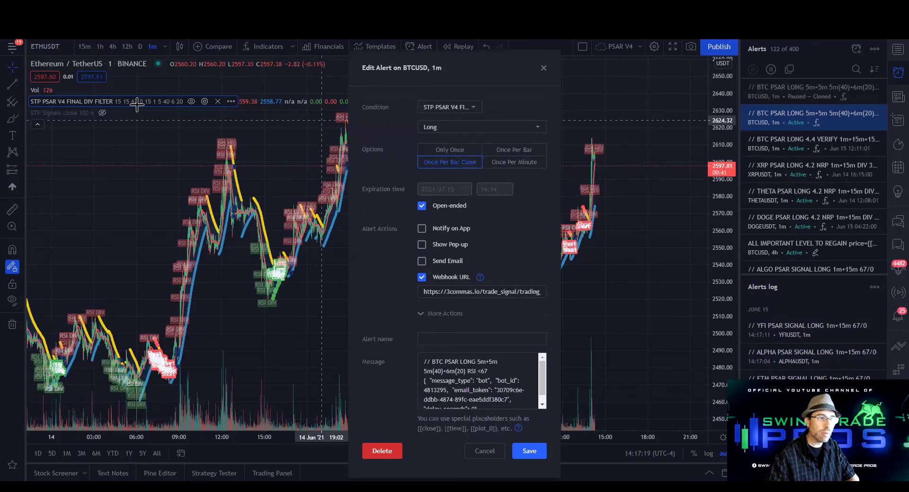
{"action": "left_click", "coordinate": [444, 107]}
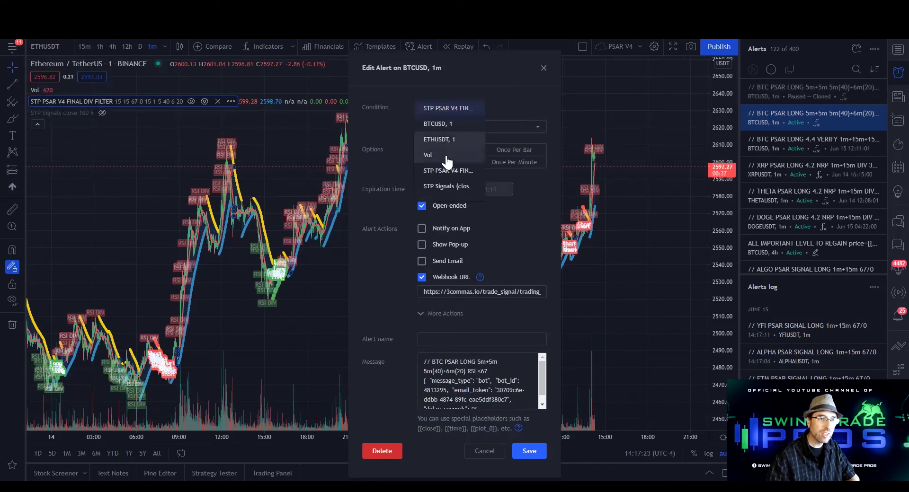
{"action": "left_click", "coordinate": [448, 188]}
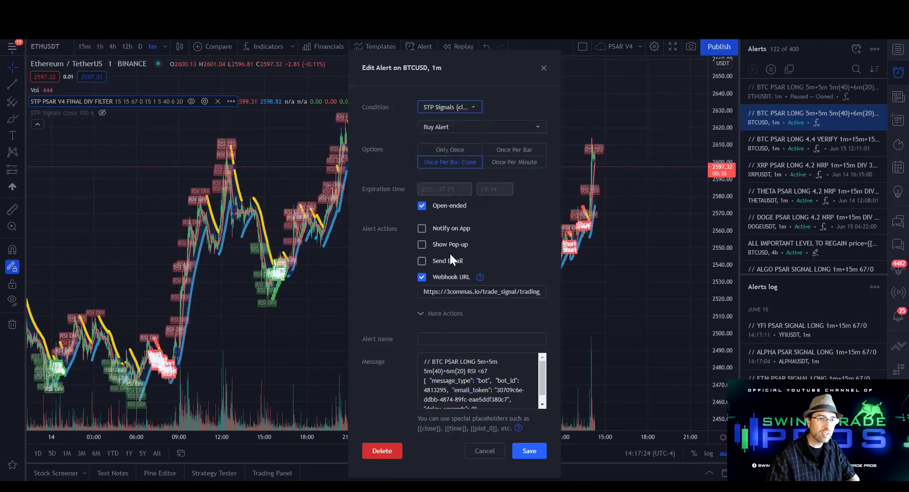
{"action": "left_click", "coordinate": [527, 452]}
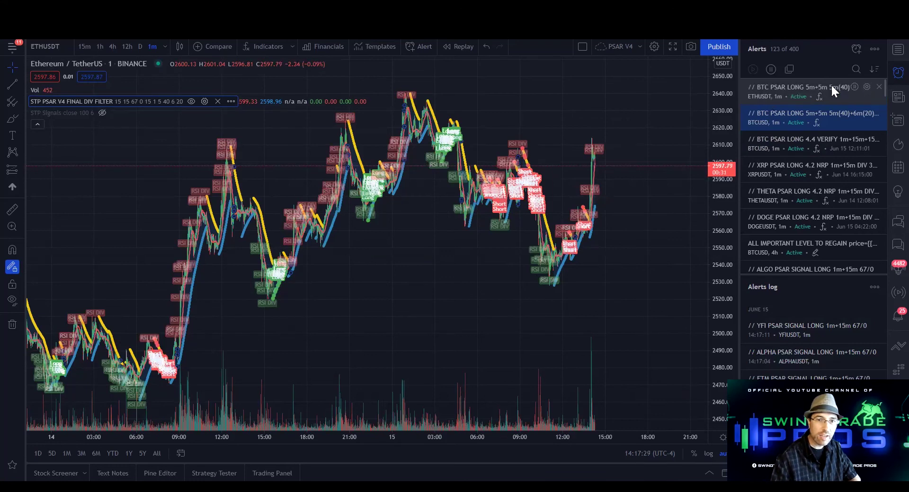
{"action": "left_click", "coordinate": [867, 86]}
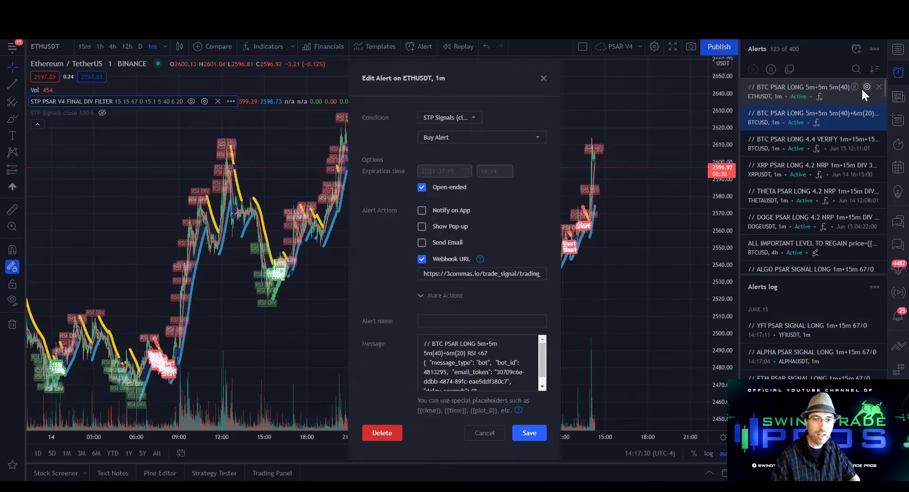
{"action": "left_click", "coordinate": [442, 112]}
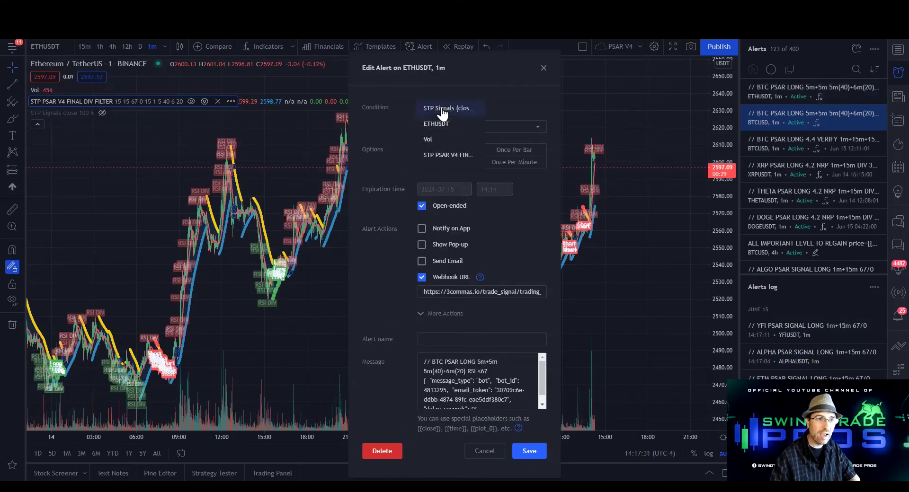
{"action": "left_click", "coordinate": [456, 155]}
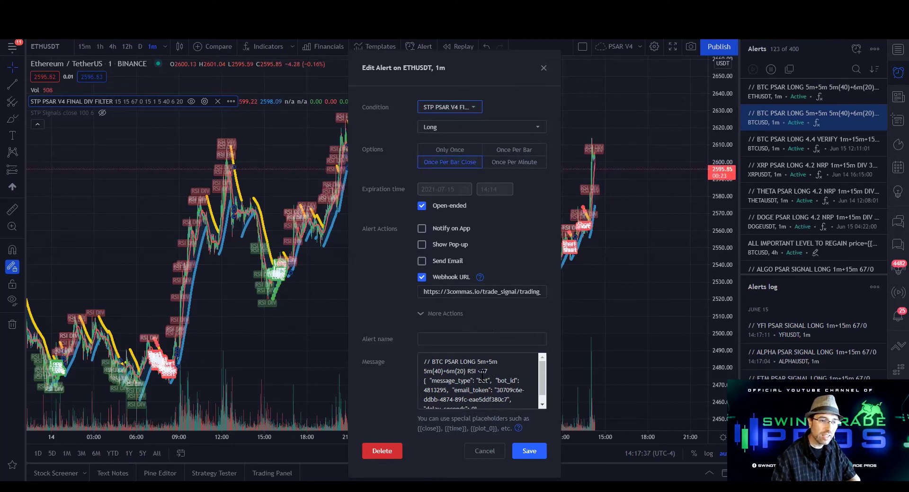
Change the message heading to 'ETH PSAR LONG 15m+15m' and select the old bot_id value
{"action": "left_click_drag", "start_coordinate": [443, 363], "coordinate": [433, 362]}
{"action": "type", "text": "ETH"}
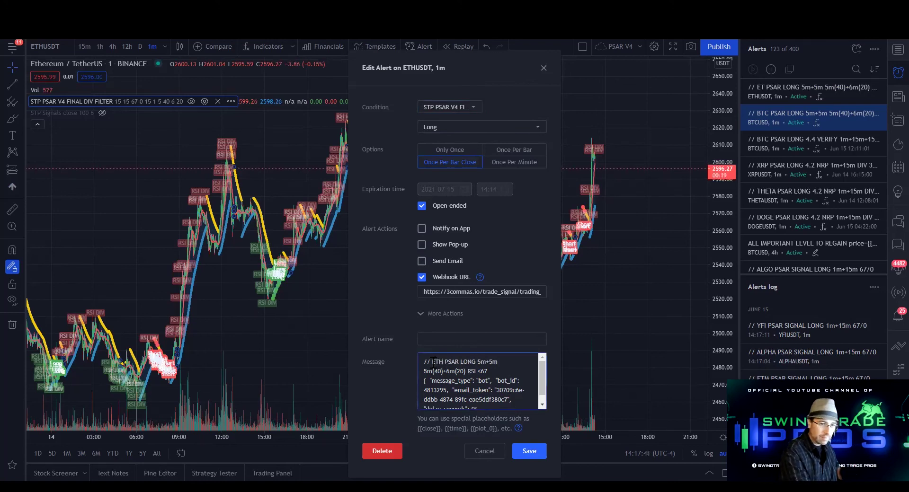
{"action": "left_click", "coordinate": [479, 362]}
{"action": "type", "text": "1"}
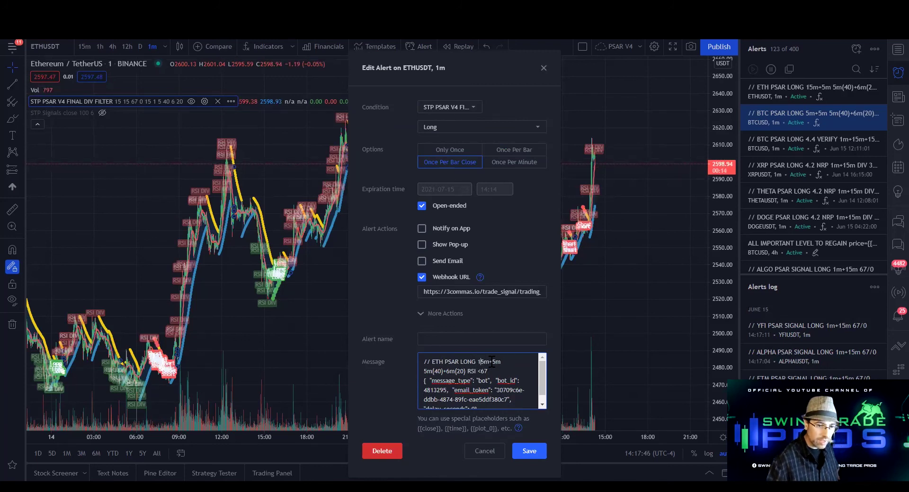
{"action": "left_click", "coordinate": [492, 362]}
{"action": "type", "text": "1"}
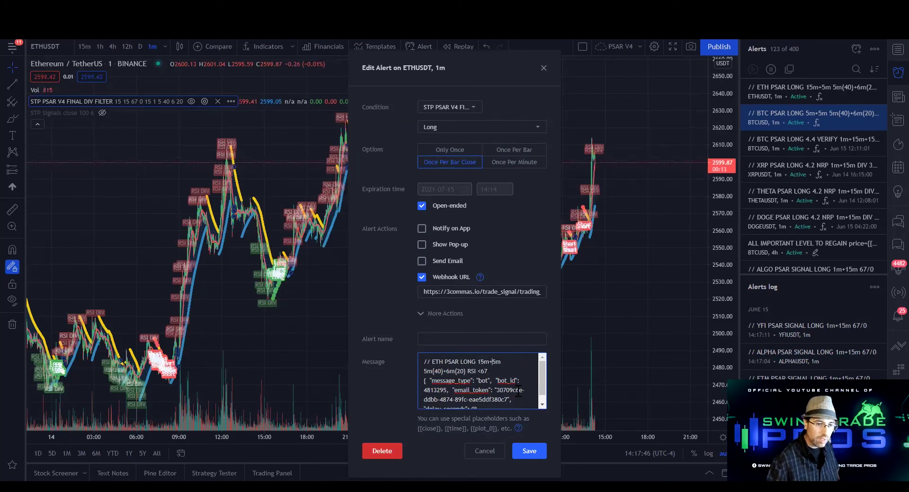
{"action": "double_click", "coordinate": [433, 391]}
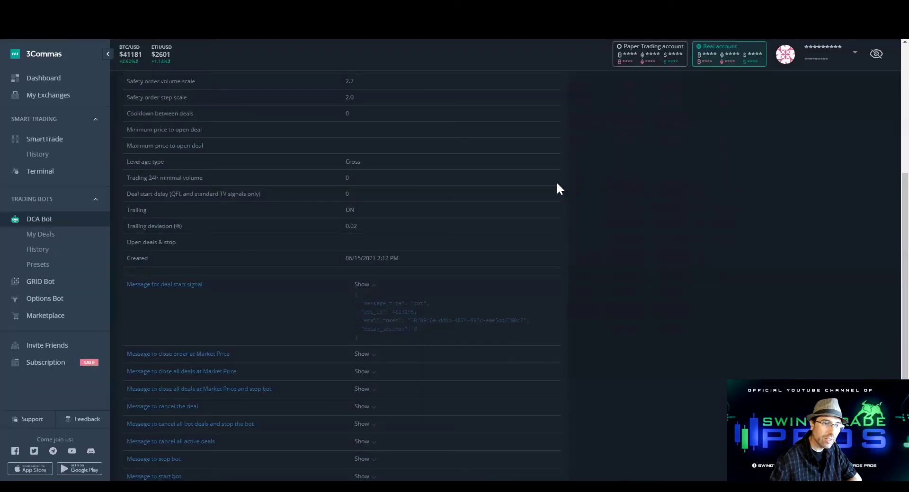
Copy the BTC PSAR LONG bot, clear the copy's name, and open Edit settings
{"action": "scroll", "coordinate": [557, 188], "scroll_direction": "up", "scroll_amount": 5}
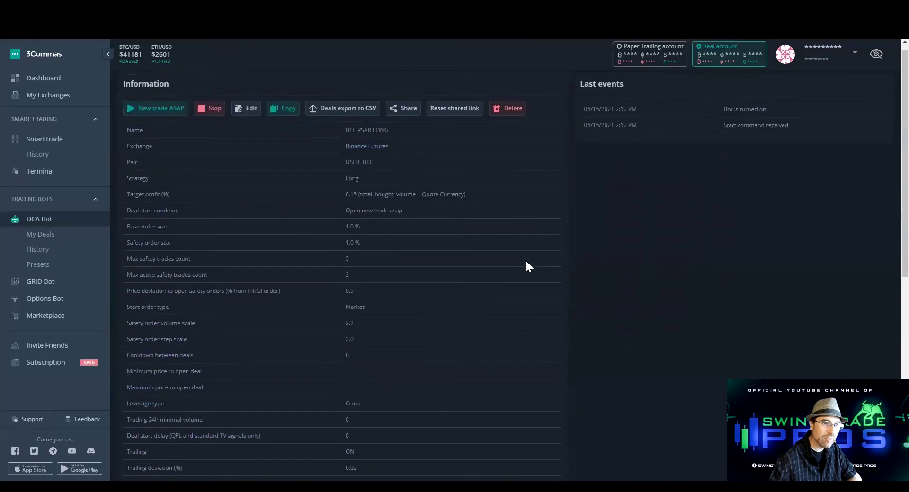
{"action": "left_click", "coordinate": [289, 118]}
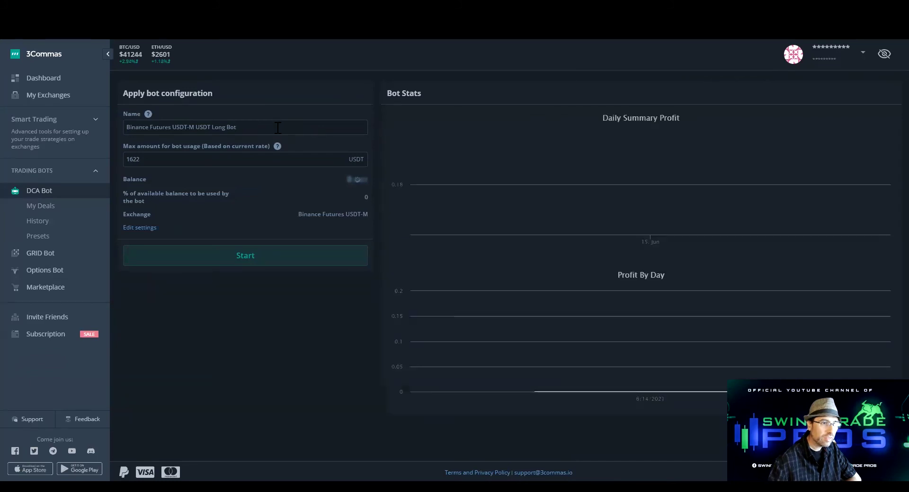
{"action": "left_click_drag", "start_coordinate": [278, 129], "coordinate": [9, 108]}
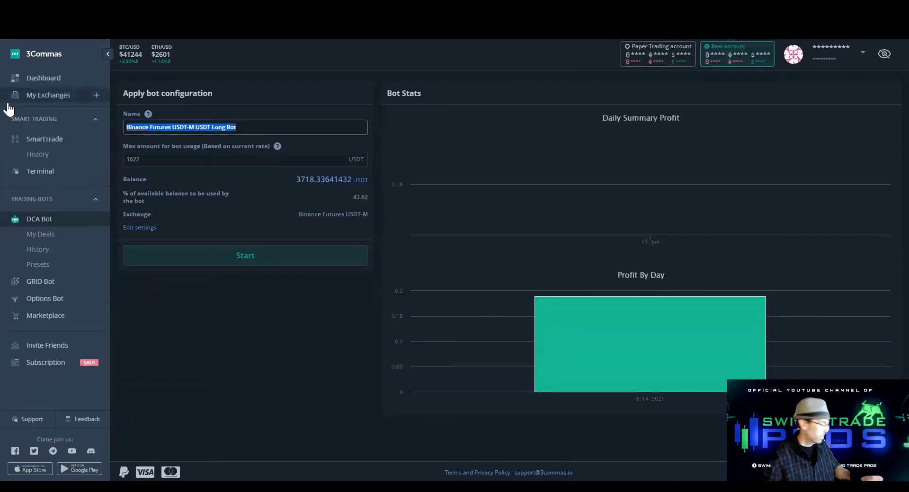
{"action": "type", "text": "P"}
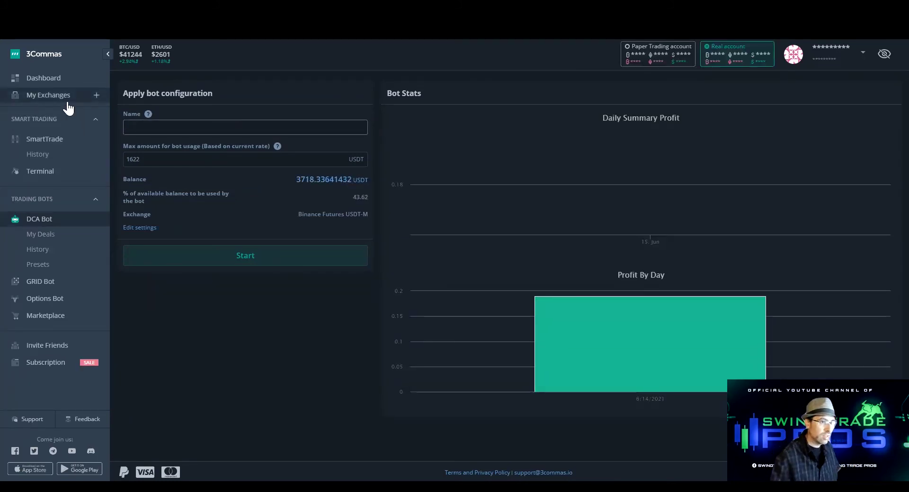
{"action": "left_click", "coordinate": [144, 231]}
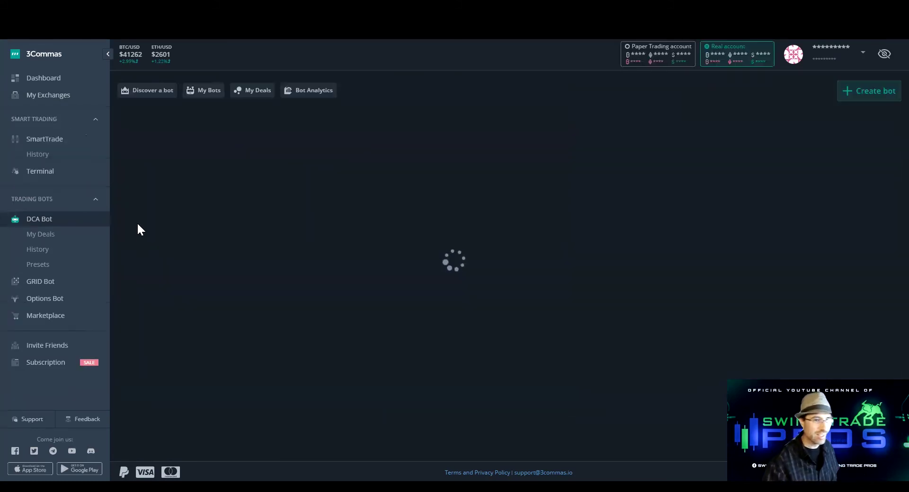
Rename the copied bot to ETH PSAR LONG
{"action": "triple_click", "coordinate": [238, 193]}
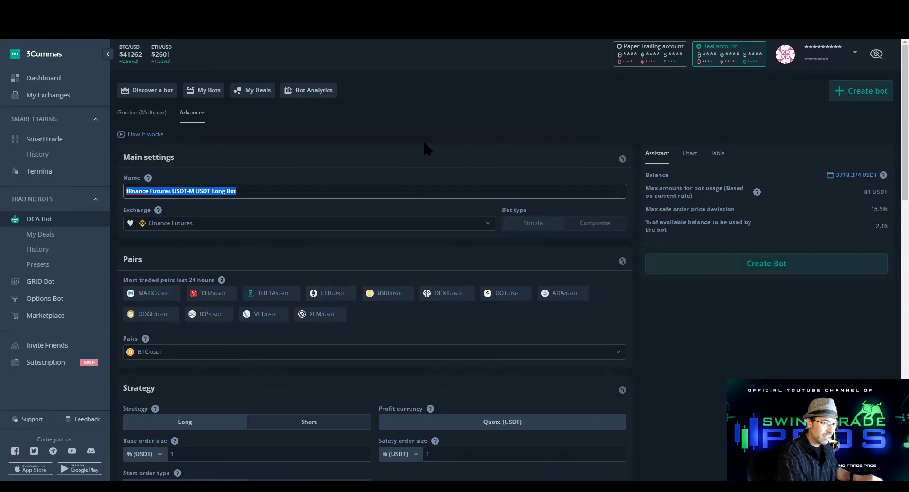
{"action": "type", "text": "ETH "}
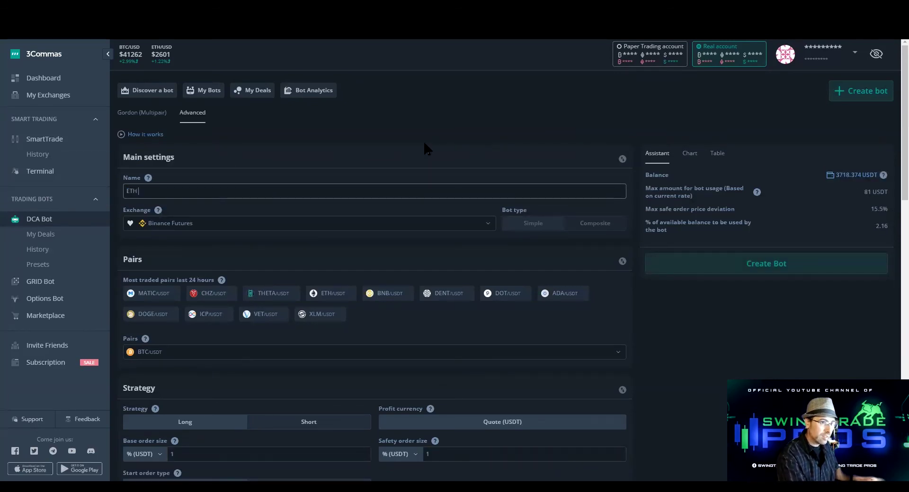
{"action": "type", "text": "PSAR LONG"}
{"action": "scroll", "coordinate": [336, 316], "scroll_direction": "down", "scroll_amount": 1}
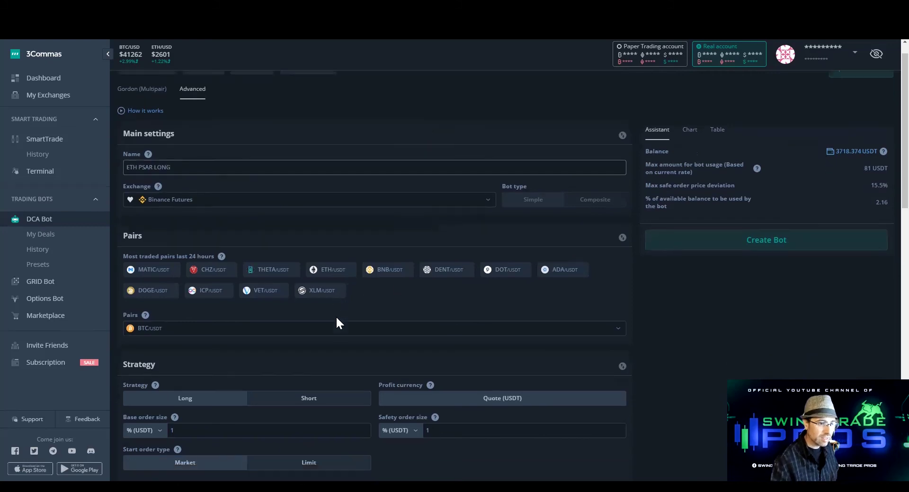
Switch the trading pair to ETH/USDT and check the 1% base and safety order sizes
{"action": "left_click", "coordinate": [275, 305]}
{"action": "type", "text": "eth"}
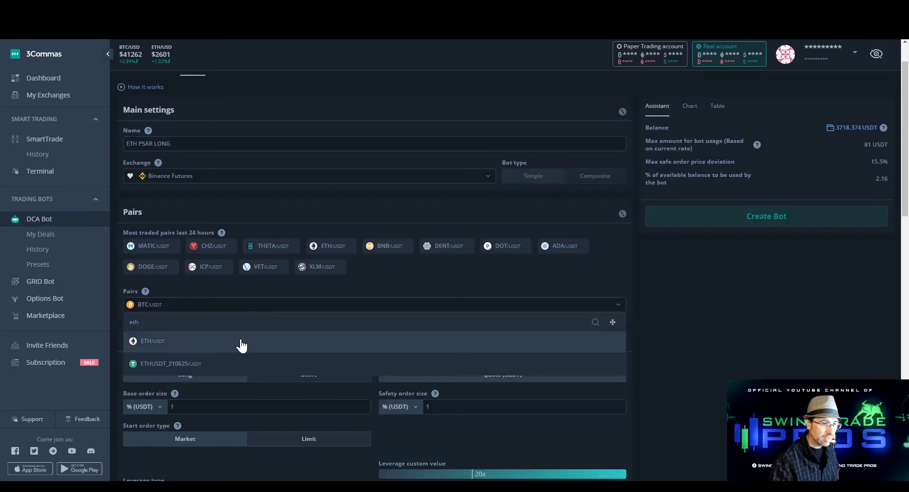
{"action": "left_click", "coordinate": [241, 345]}
{"action": "scroll", "coordinate": [338, 337], "scroll_direction": "down", "scroll_amount": 5}
{"action": "left_click", "coordinate": [236, 166]}
{"action": "left_click", "coordinate": [461, 171]}
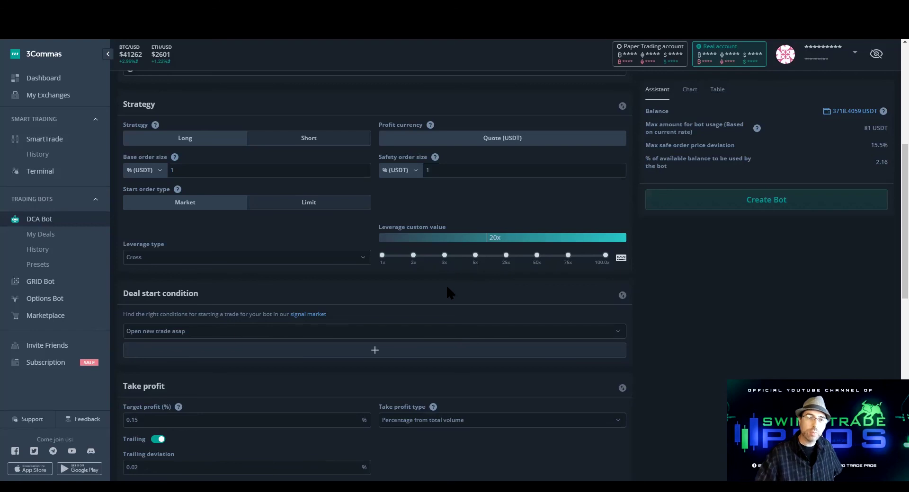
Create the ETH PSAR LONG bot on Binance Futures USDT_ETH and start it
{"action": "scroll", "coordinate": [514, 307], "scroll_direction": "down", "scroll_amount": 2}
{"action": "scroll", "coordinate": [663, 227], "scroll_direction": "up", "scroll_amount": 4}
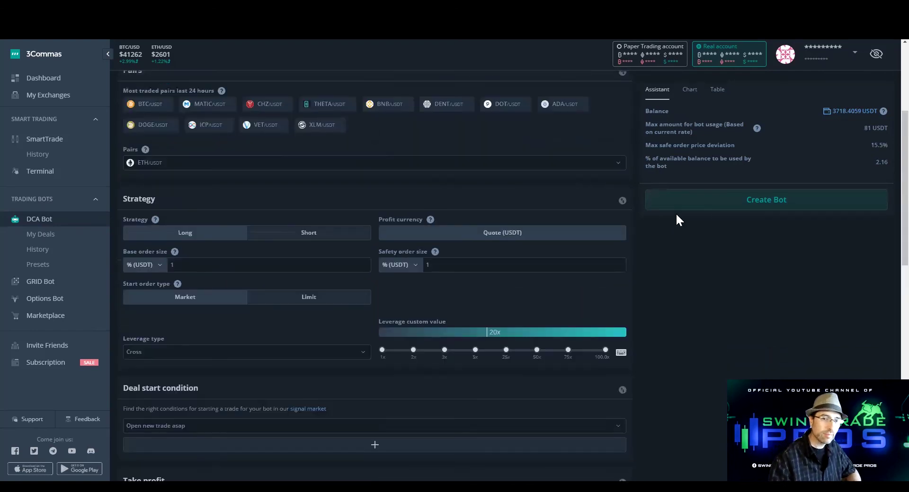
{"action": "scroll", "coordinate": [492, 297], "scroll_direction": "down", "scroll_amount": 7}
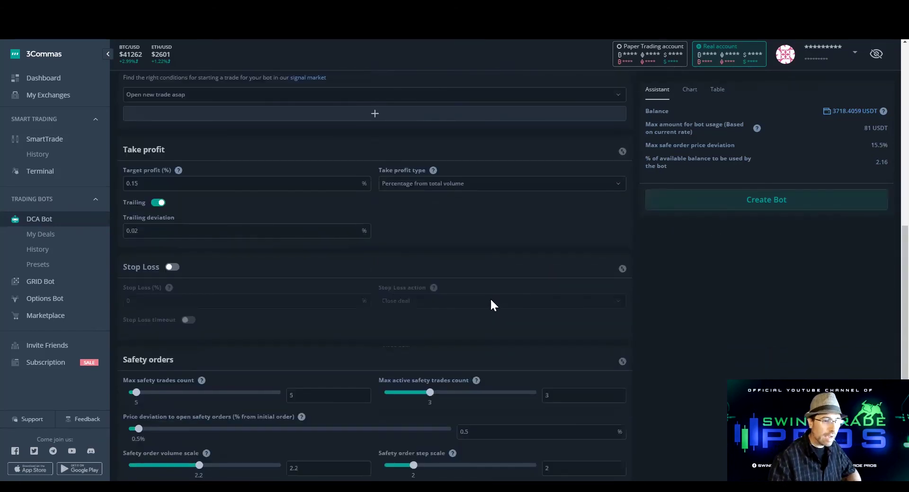
{"action": "left_click", "coordinate": [737, 201]}
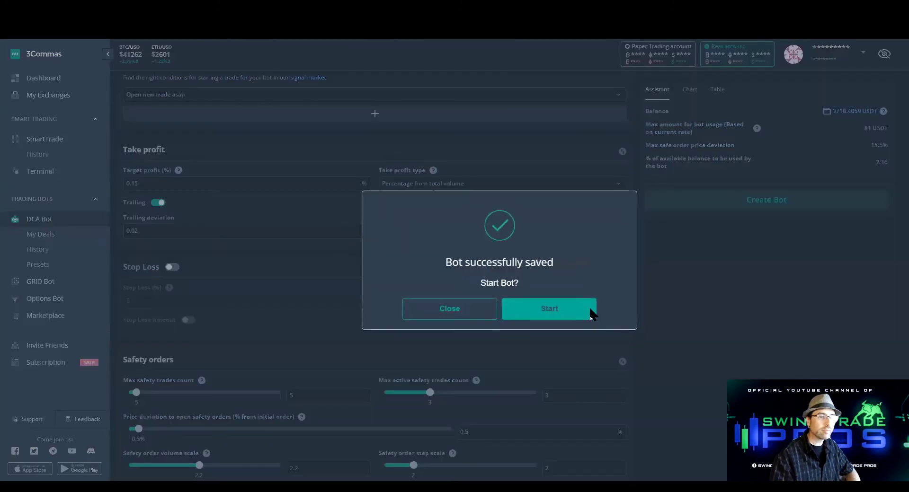
{"action": "left_click", "coordinate": [541, 315]}
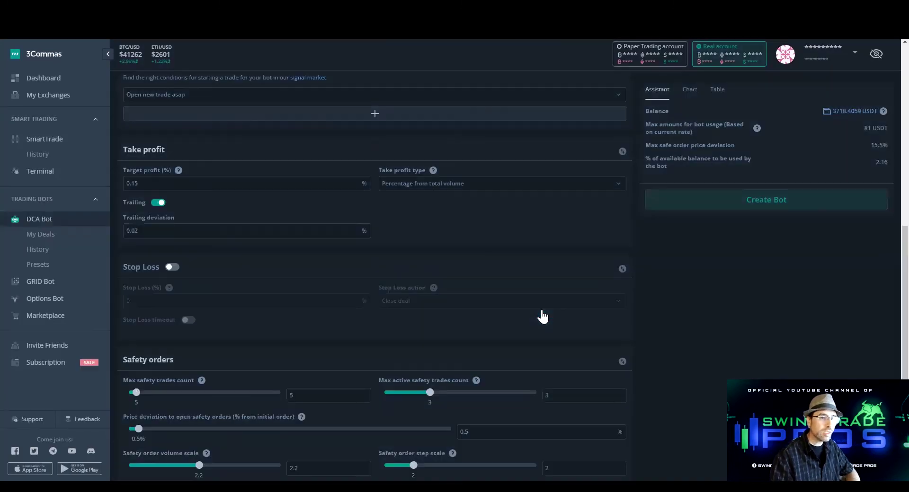
{"action": "left_click", "coordinate": [497, 306]}
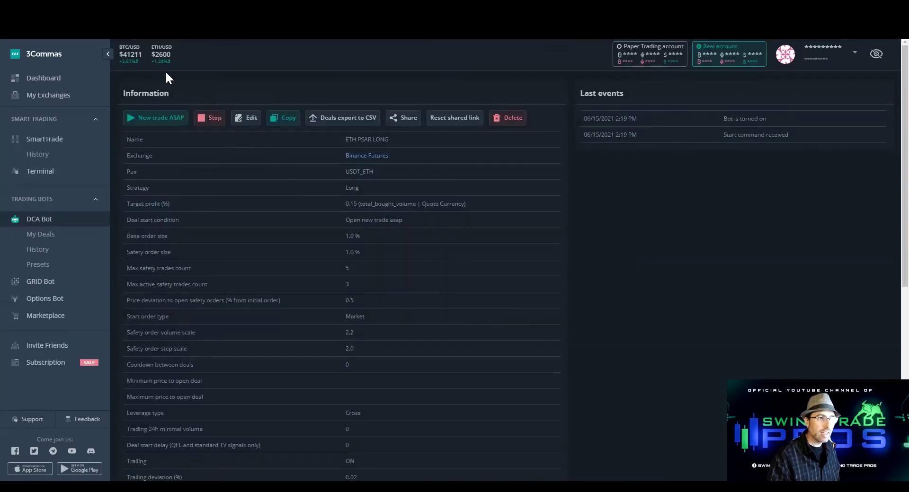
Reveal the ETH bot's deal start signal message and paste its bot_id into the TradingView alert message
{"action": "scroll", "coordinate": [371, 308], "scroll_direction": "down", "scroll_amount": 6}
{"action": "scroll", "coordinate": [377, 325], "scroll_direction": "up", "scroll_amount": 3}
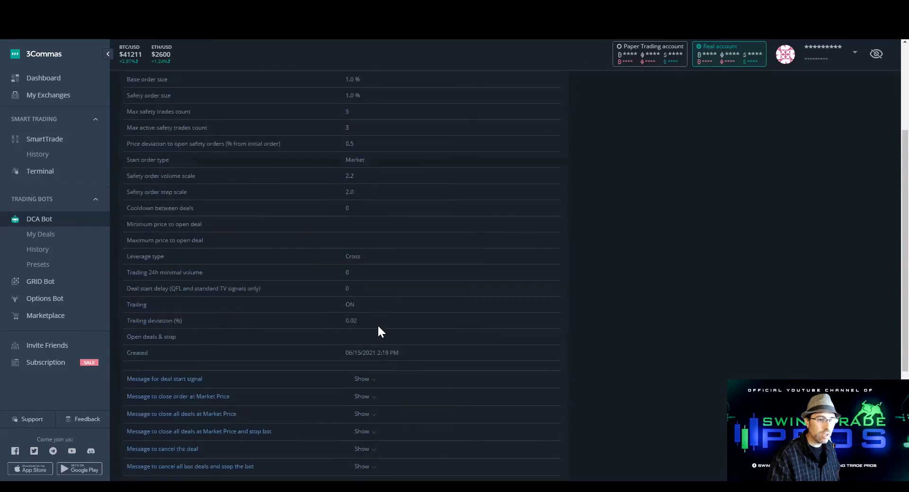
{"action": "left_click", "coordinate": [370, 375]}
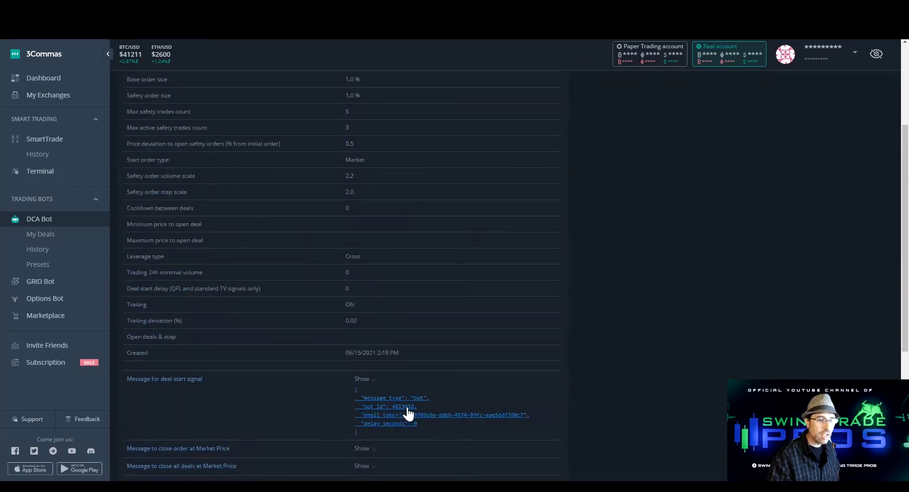
{"action": "scroll", "coordinate": [293, 351], "scroll_direction": "up", "scroll_amount": 3}
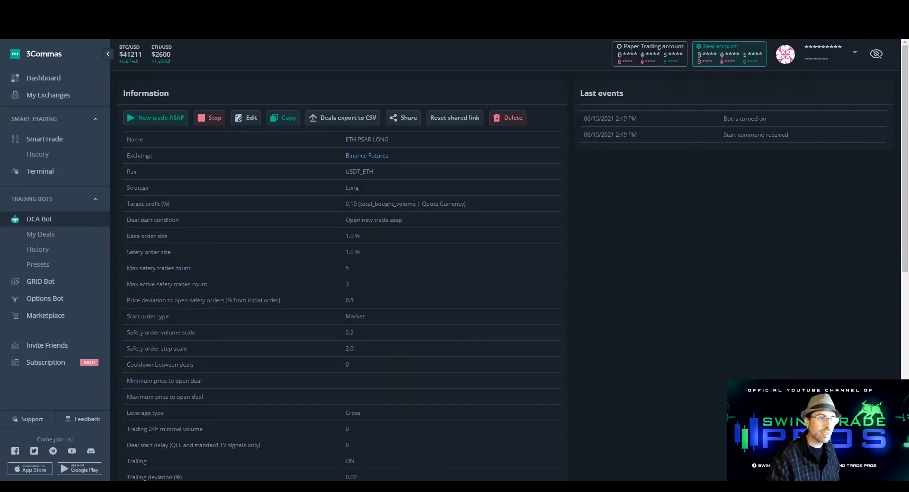
{"action": "key", "text": "alt+Tab"}
{"action": "type", "text": "4813416"}
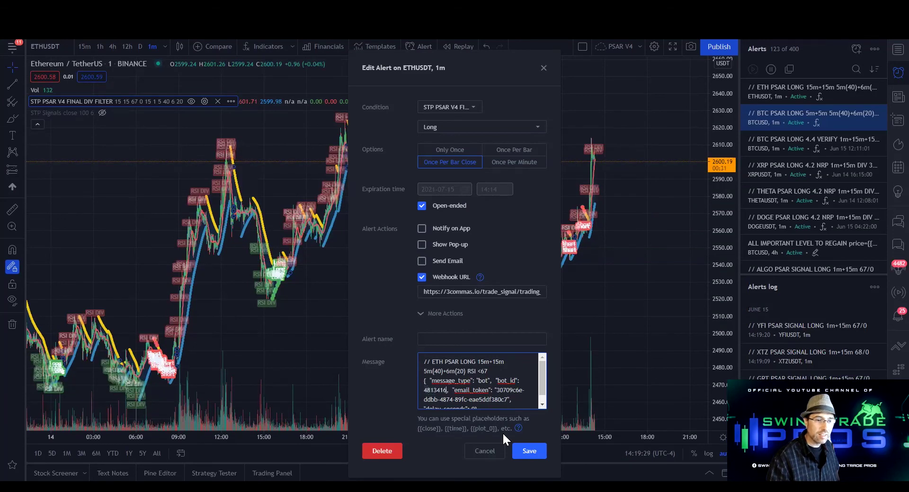
Save the ETHUSDT 1m alert with the new ETH bot's webhook message
{"action": "left_click", "coordinate": [529, 452]}
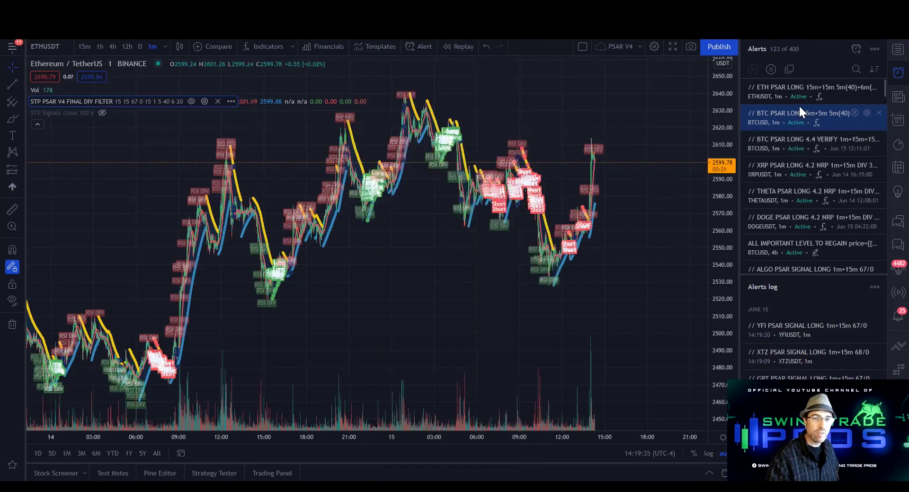
{"action": "mouse_move", "coordinate": [779, 96]}
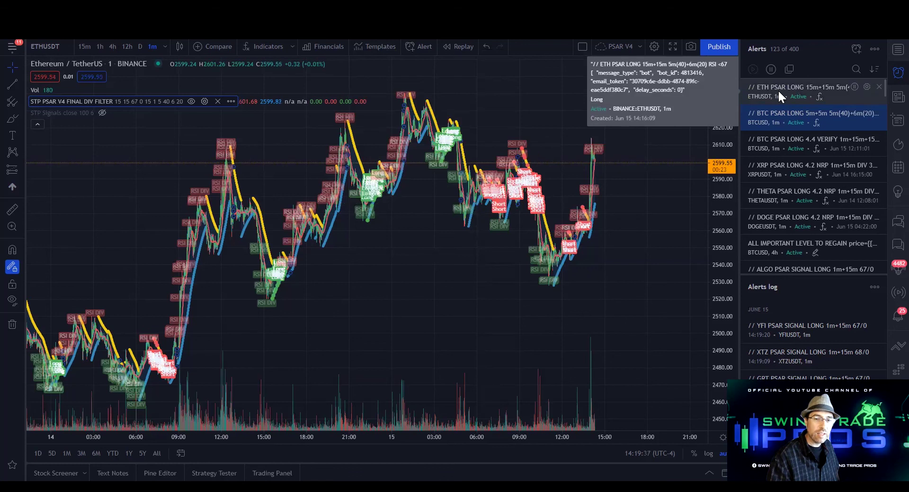